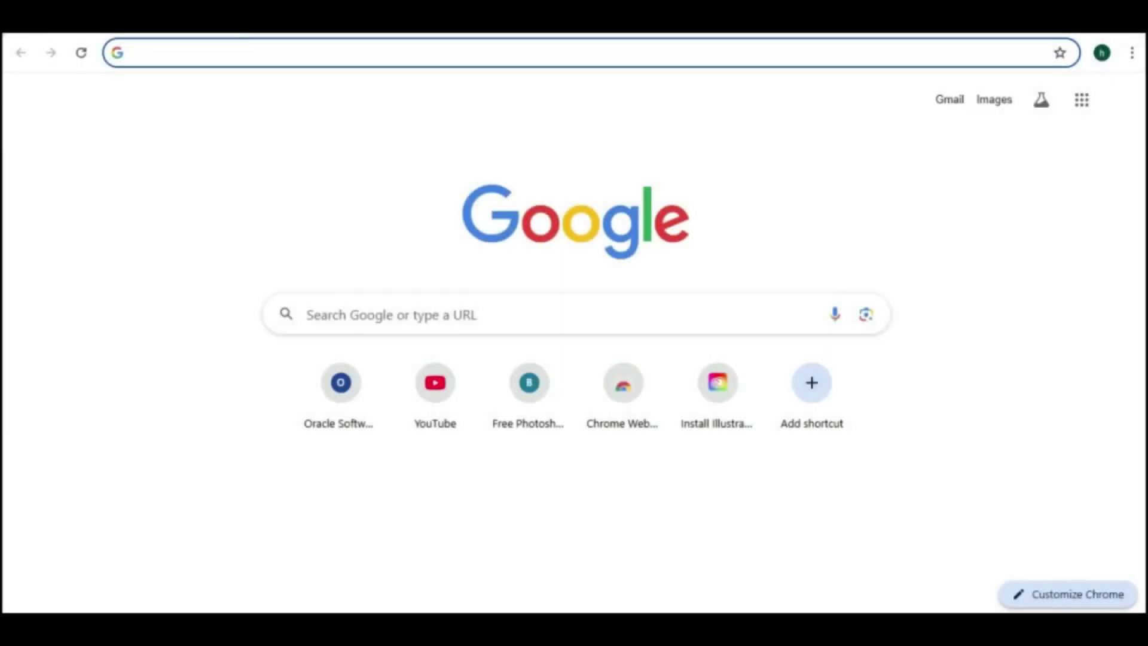
pyautogui.write('ede')
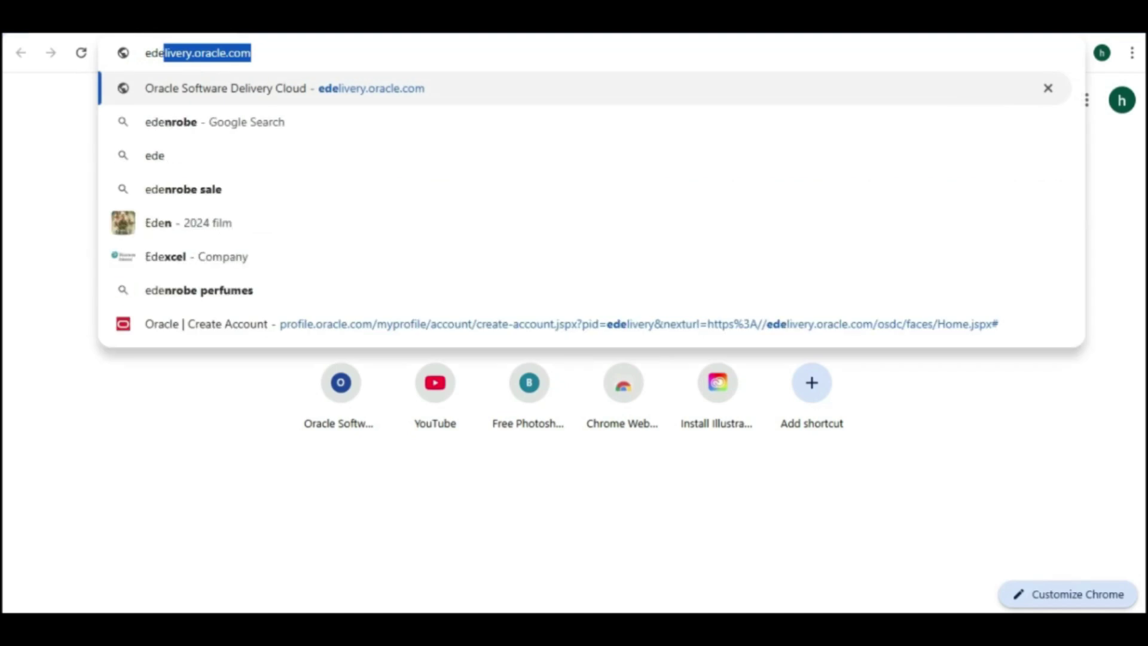
pyautogui.write('liver')
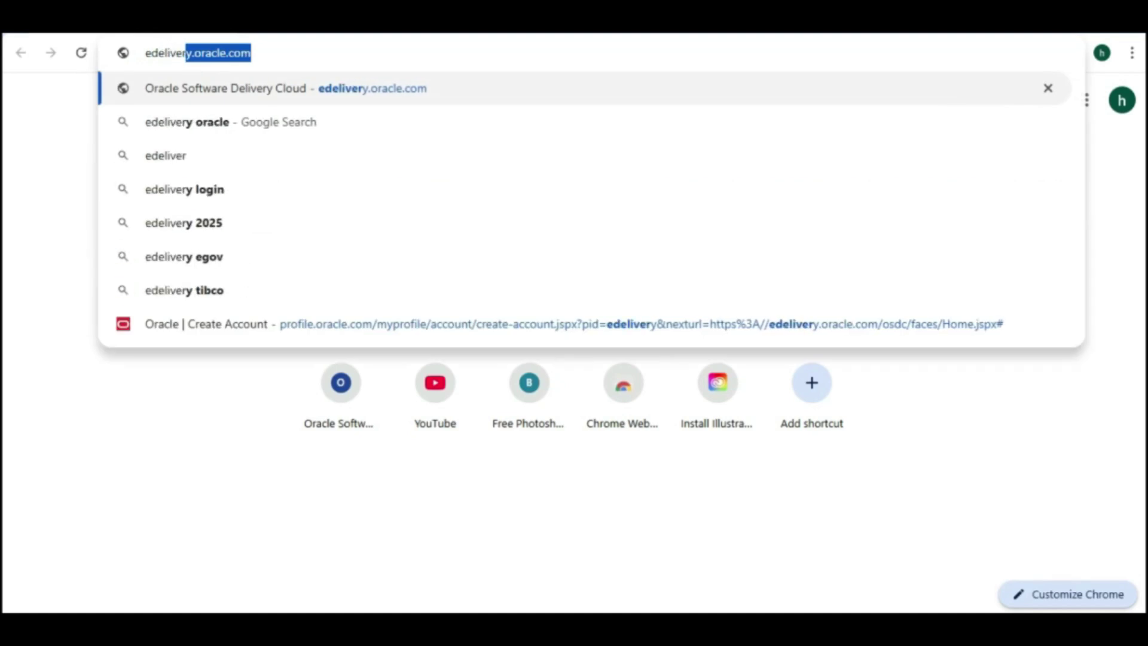
# Accept the autocompleted edelivery.oracle.com address in a new Chrome tab.
pyautogui.click(222, 52)
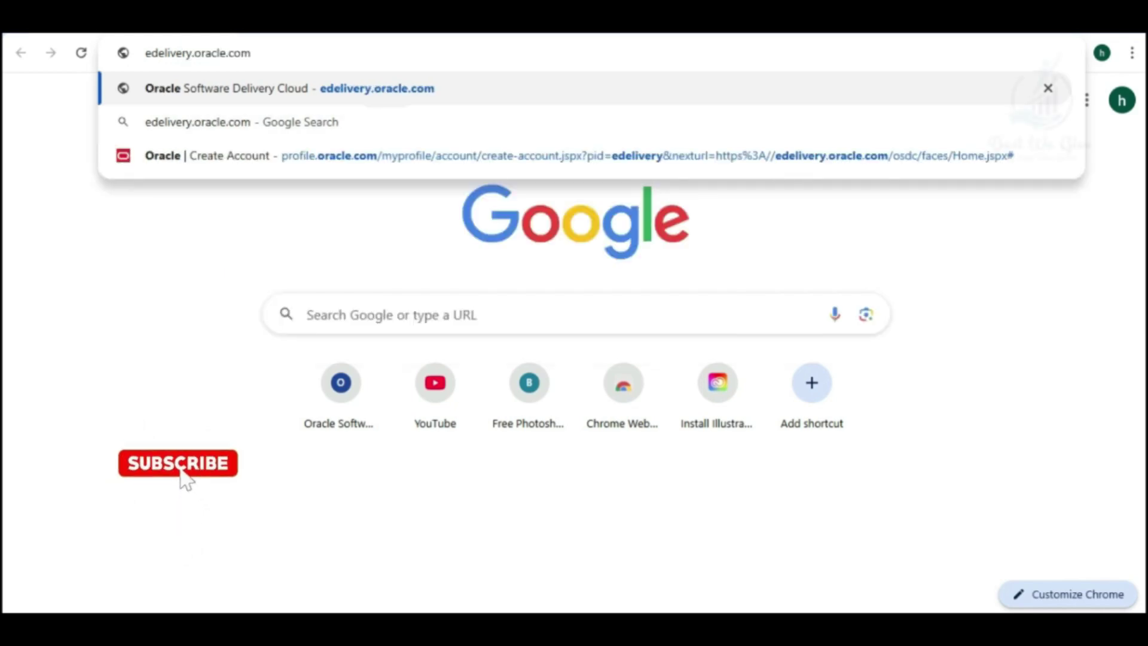
# Load edelivery.oracle.com, go back from Create Account to the home page, and sign in.
pyautogui.press('Return')
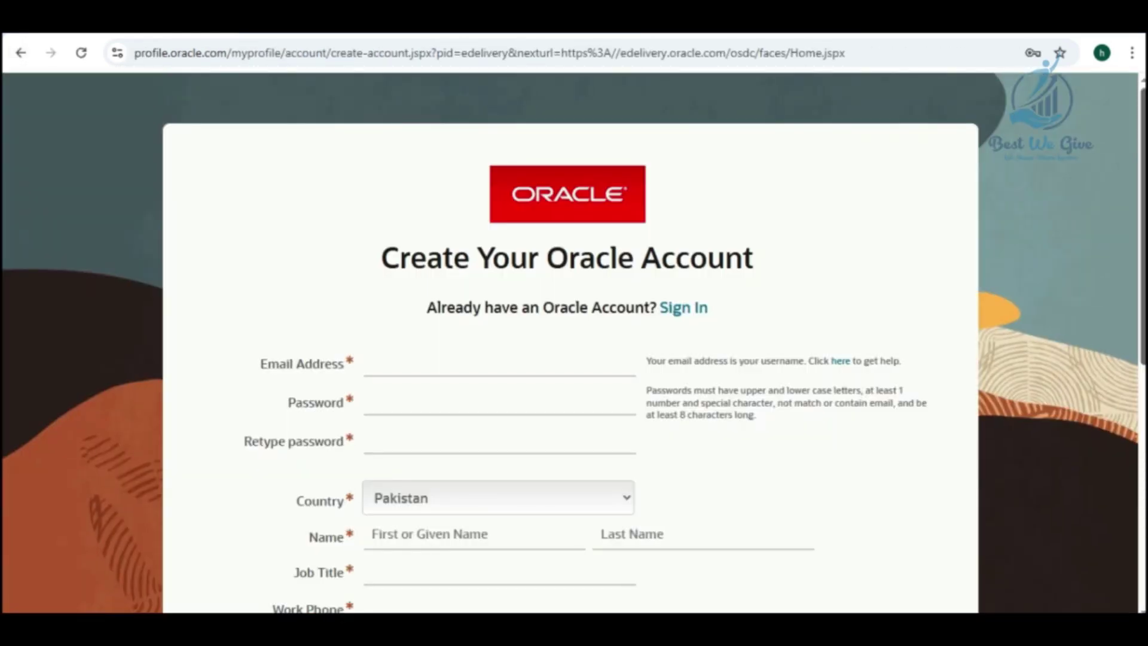
pyautogui.scroll(-4, 575, 359)
pyautogui.scroll(-1, 574, 359)
pyautogui.scroll(3, 574, 358)
pyautogui.scroll(1, 574, 359)
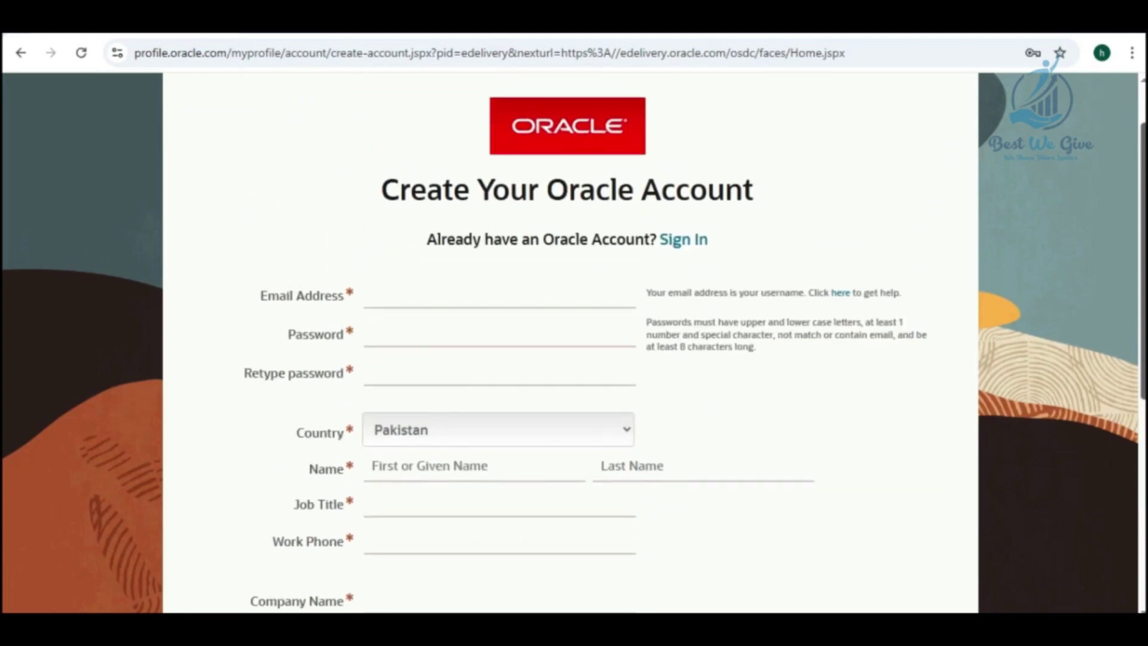
pyautogui.scroll(1, 573, 359)
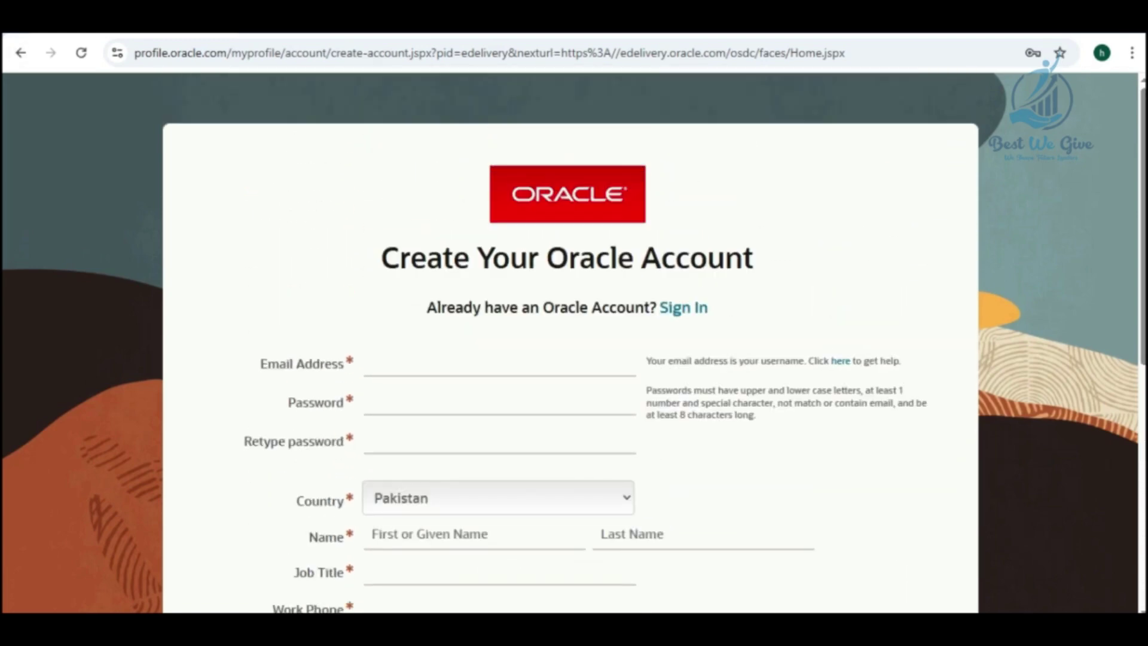
pyautogui.click(21, 52)
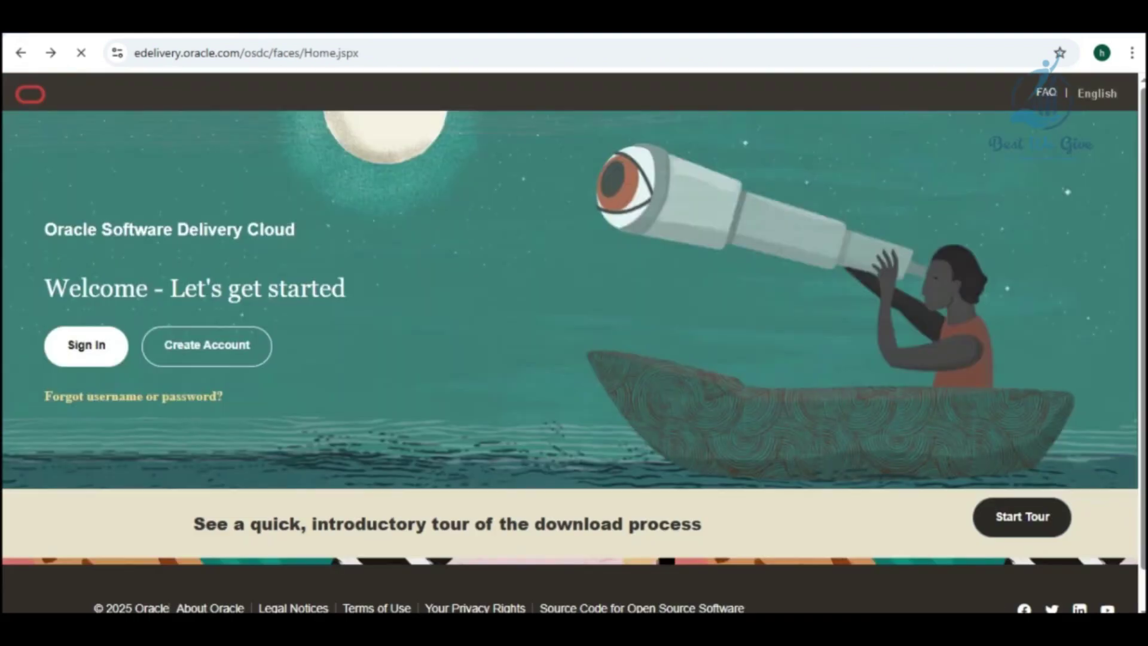
pyautogui.click(207, 346)
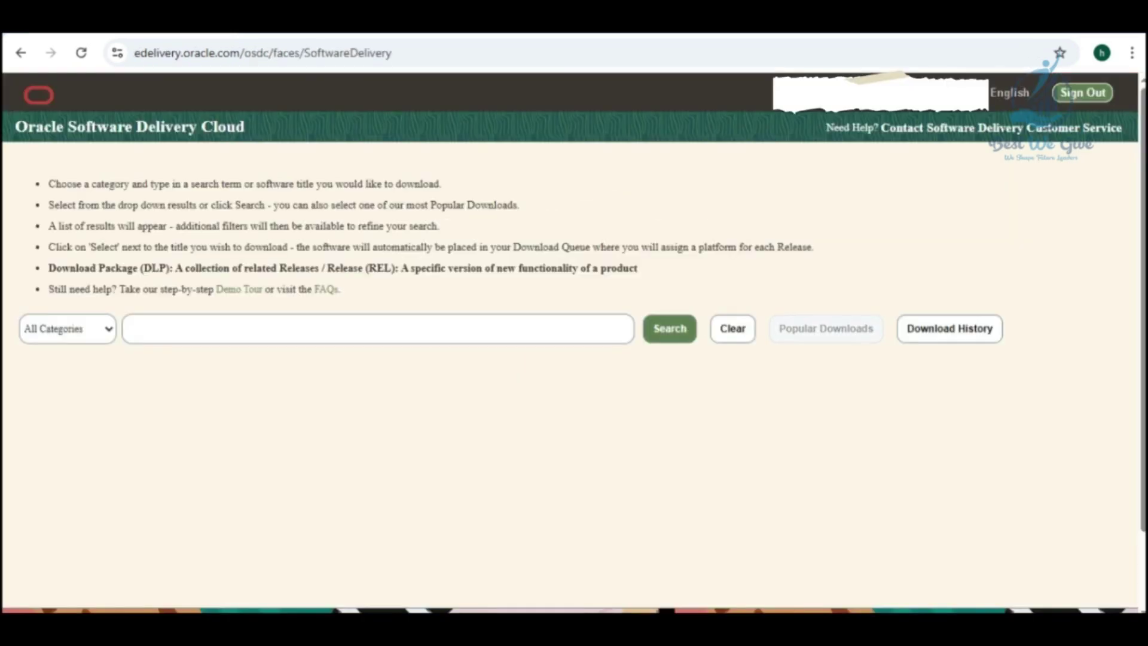
pyautogui.click(844, 329)
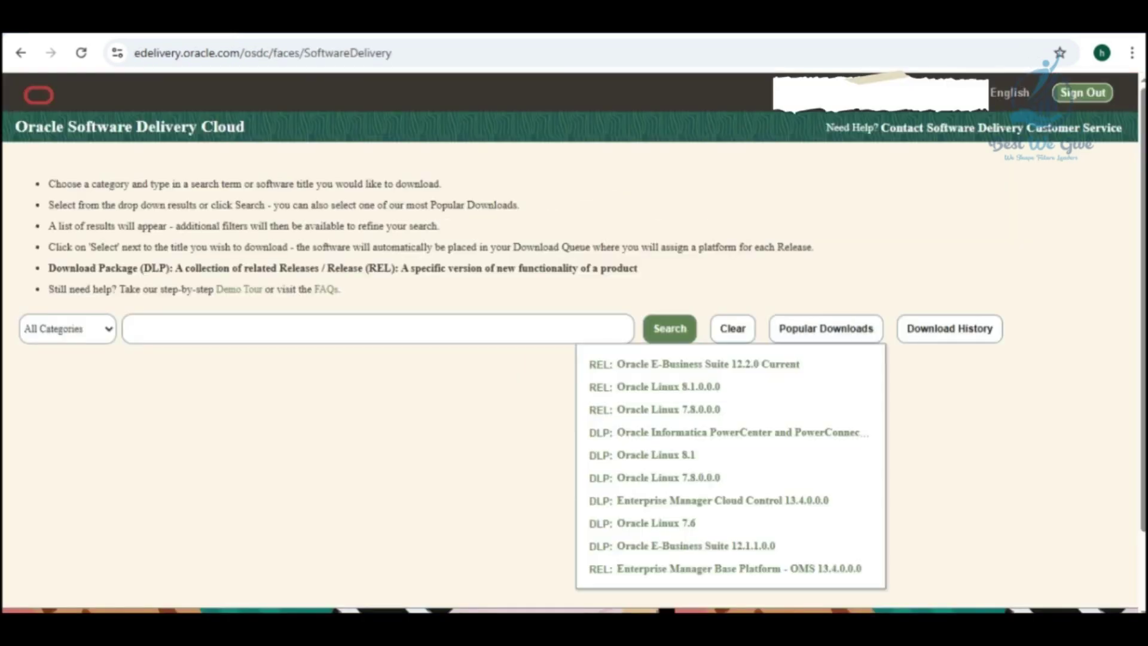
# Search the Download Package category for 'Primavera P6 Professional Project Management'.
pyautogui.click(68, 328)
pyautogui.press('Down')
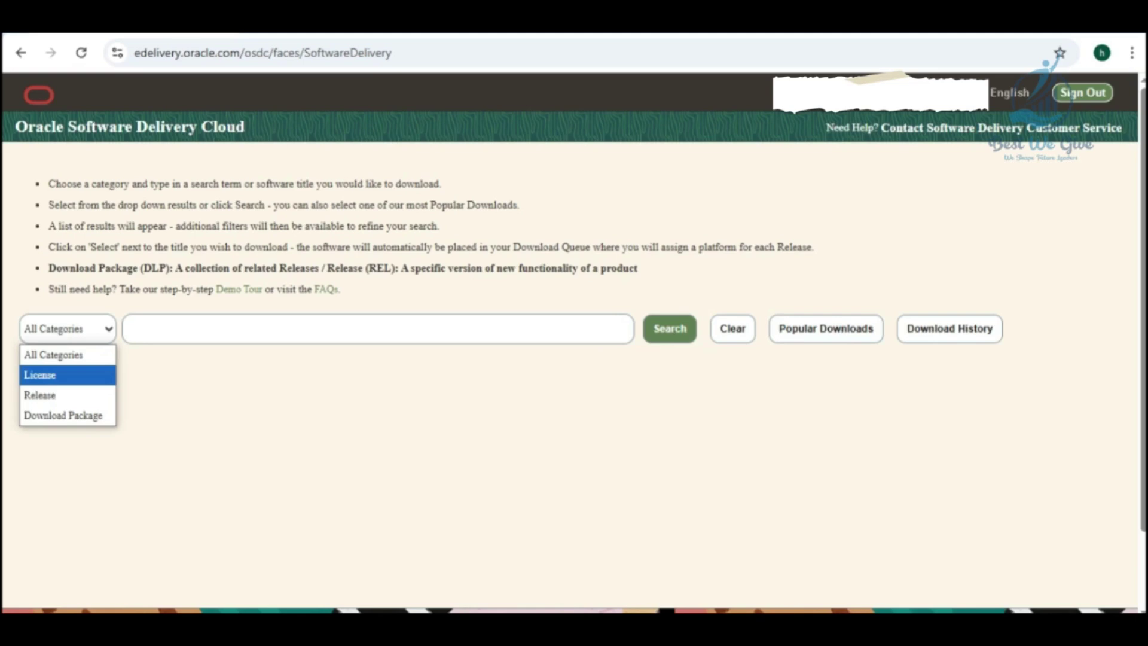
pyautogui.press('Down')
pyautogui.press('Down')
pyautogui.press('Return')
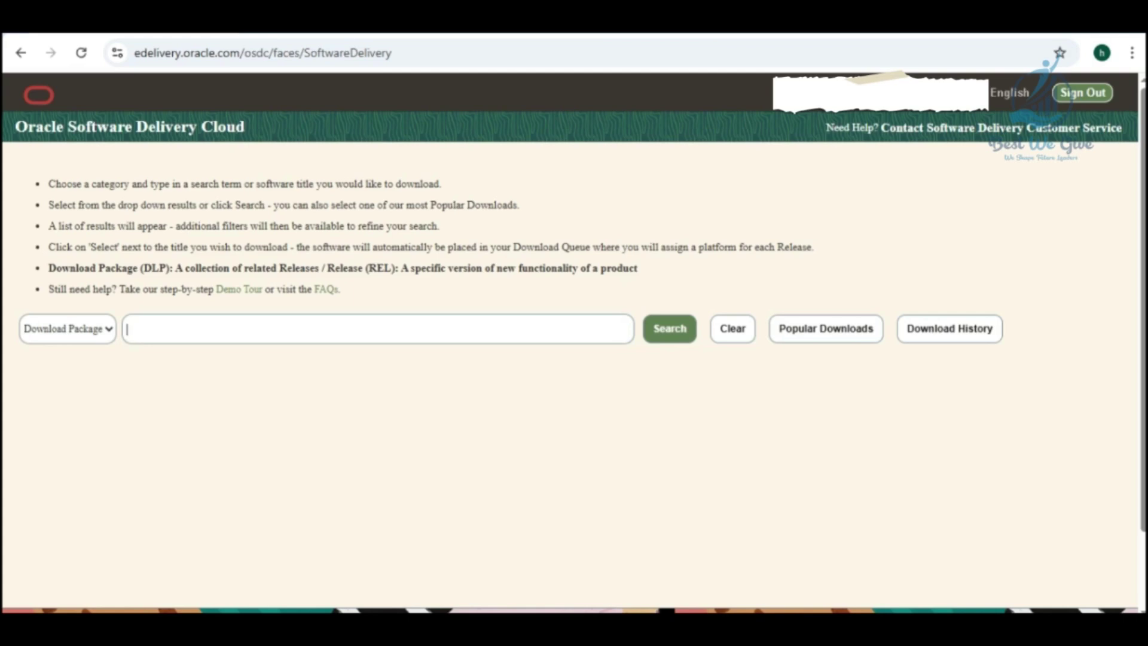
pyautogui.write('Prim')
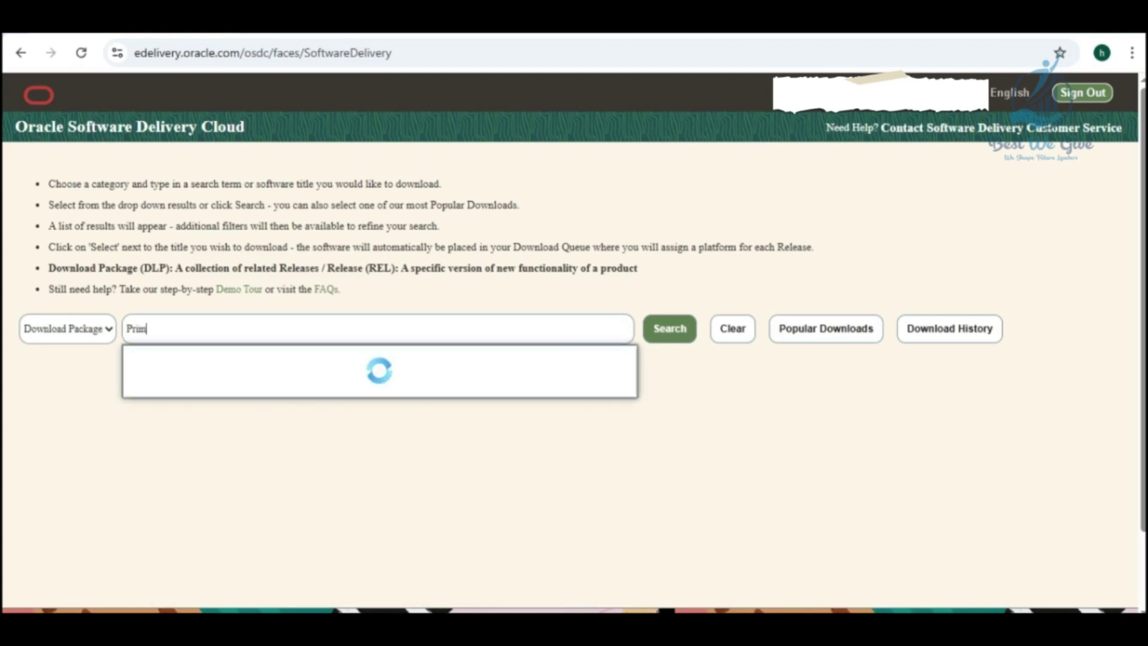
pyautogui.write('av')
pyautogui.write('era ')
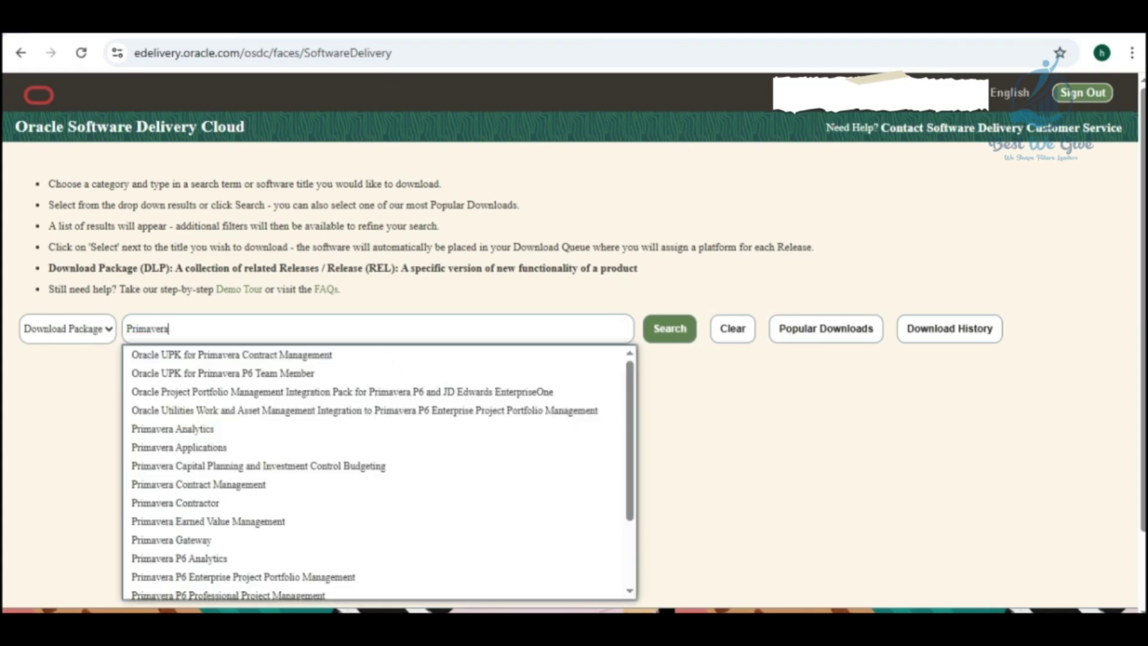
pyautogui.write('P6')
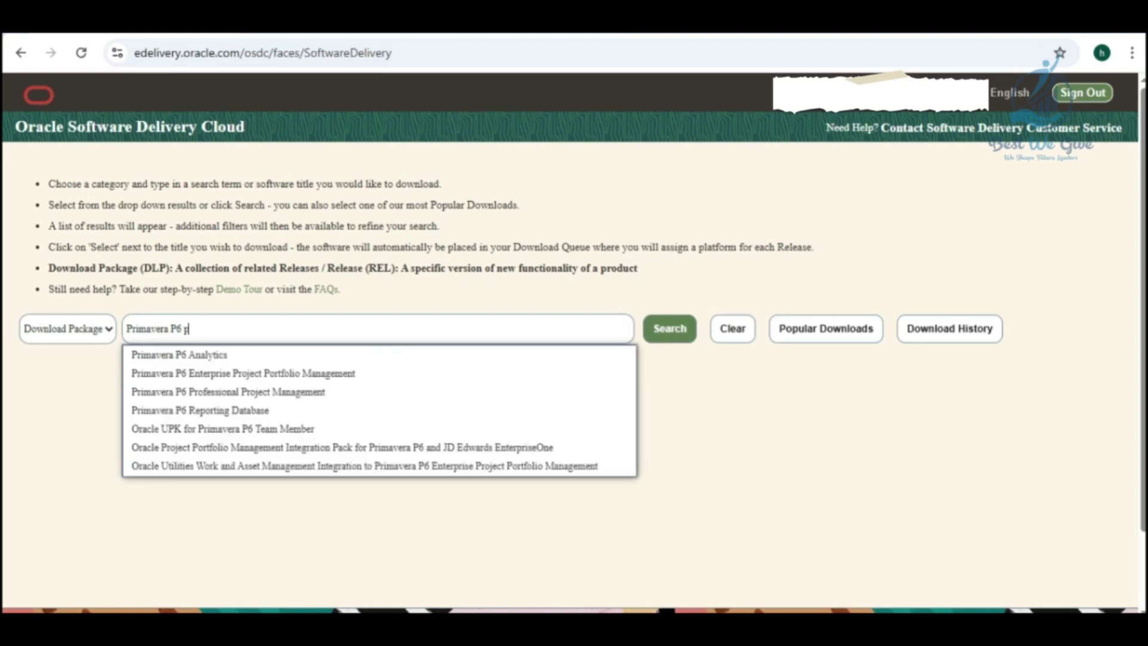
pyautogui.write(' p')
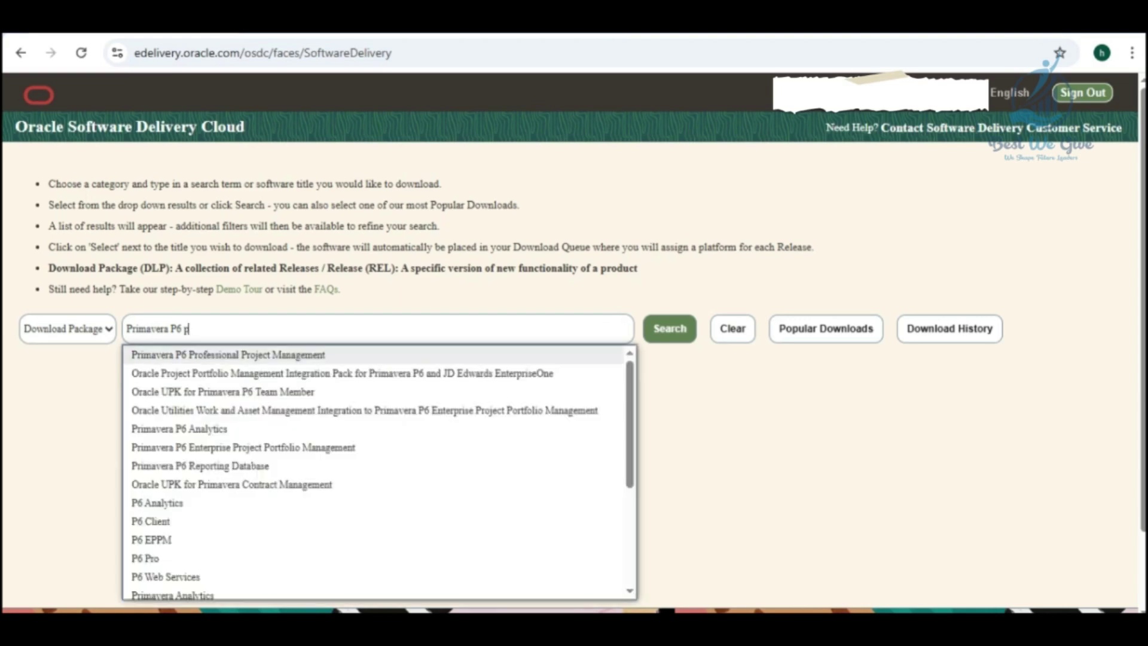
pyautogui.press('Return')
pyautogui.press('Return')
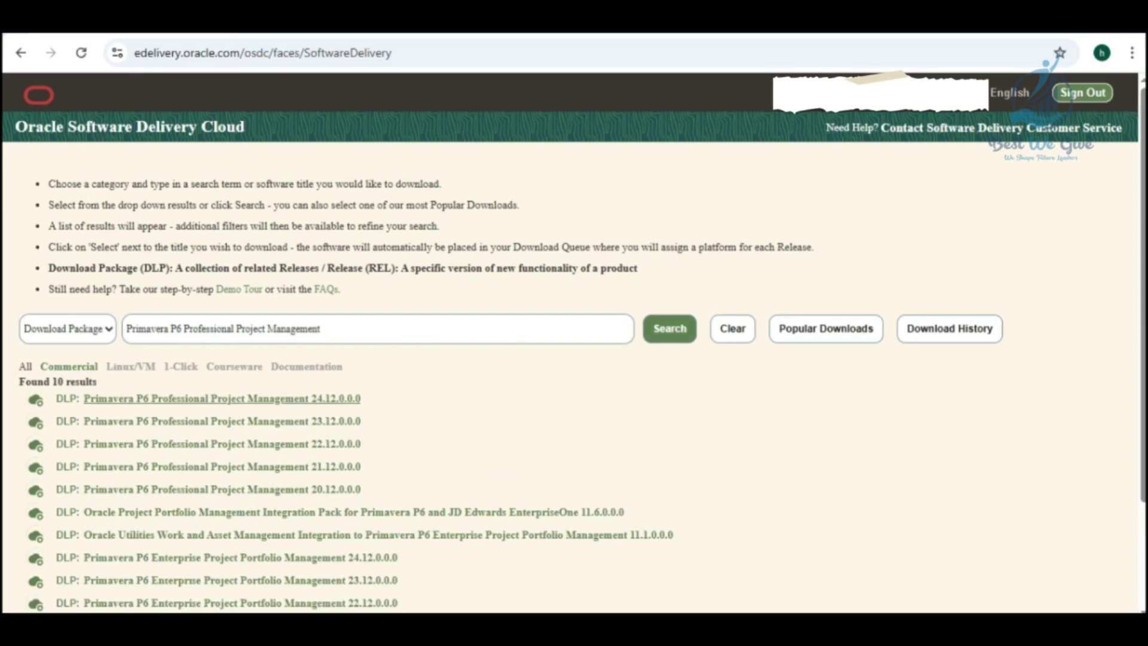
# Queue only the P6 Professional 24.12.0.0.0 release and proceed to the license agreement.
pyautogui.click(221, 398)
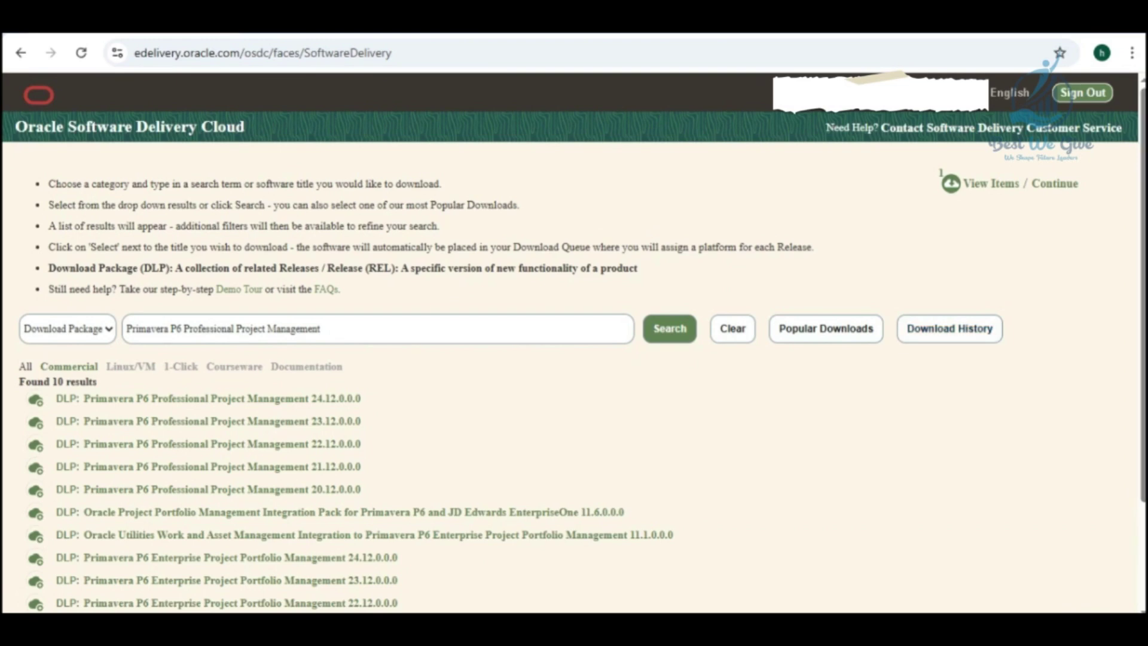
pyautogui.click(986, 184)
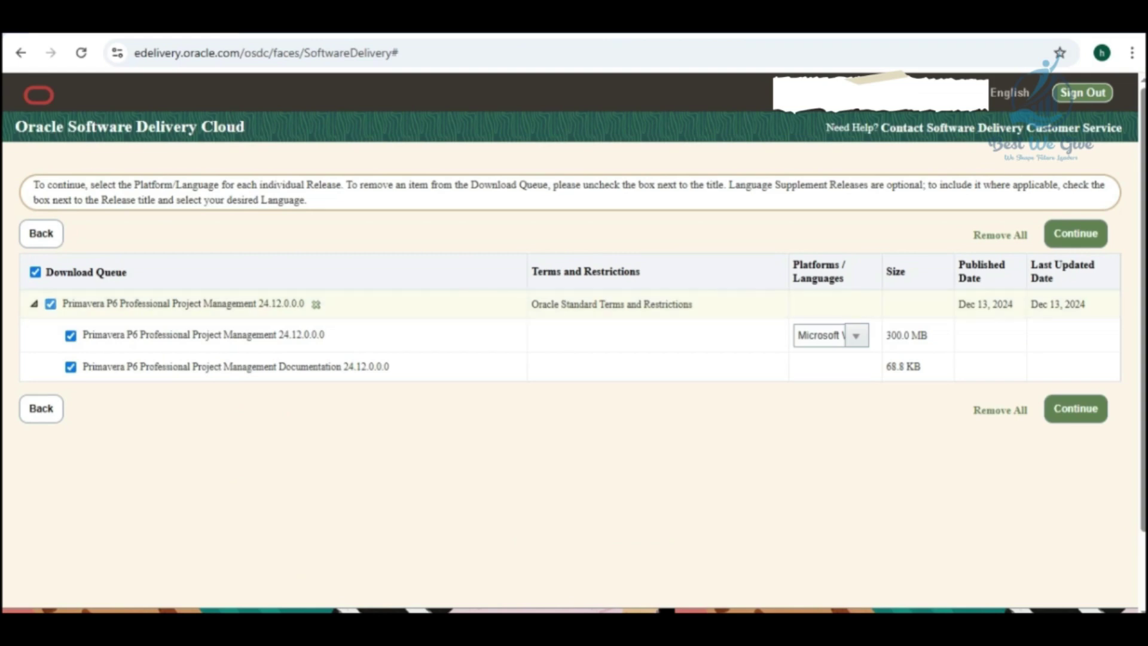
pyautogui.click(50, 303)
pyautogui.click(71, 336)
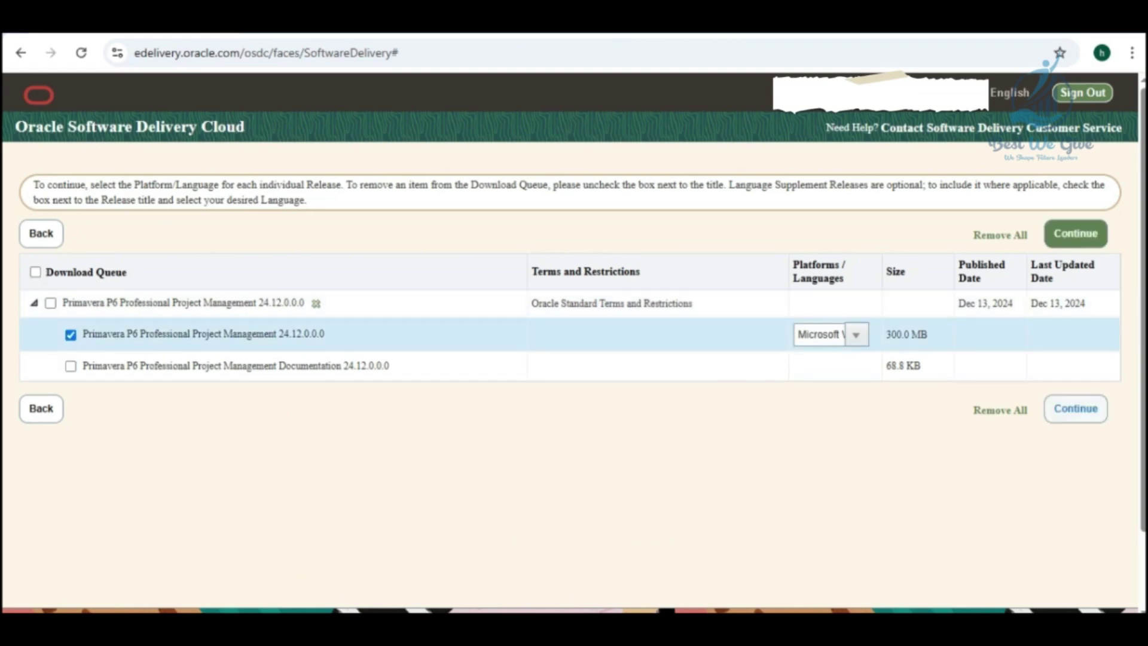
pyautogui.click(1076, 408)
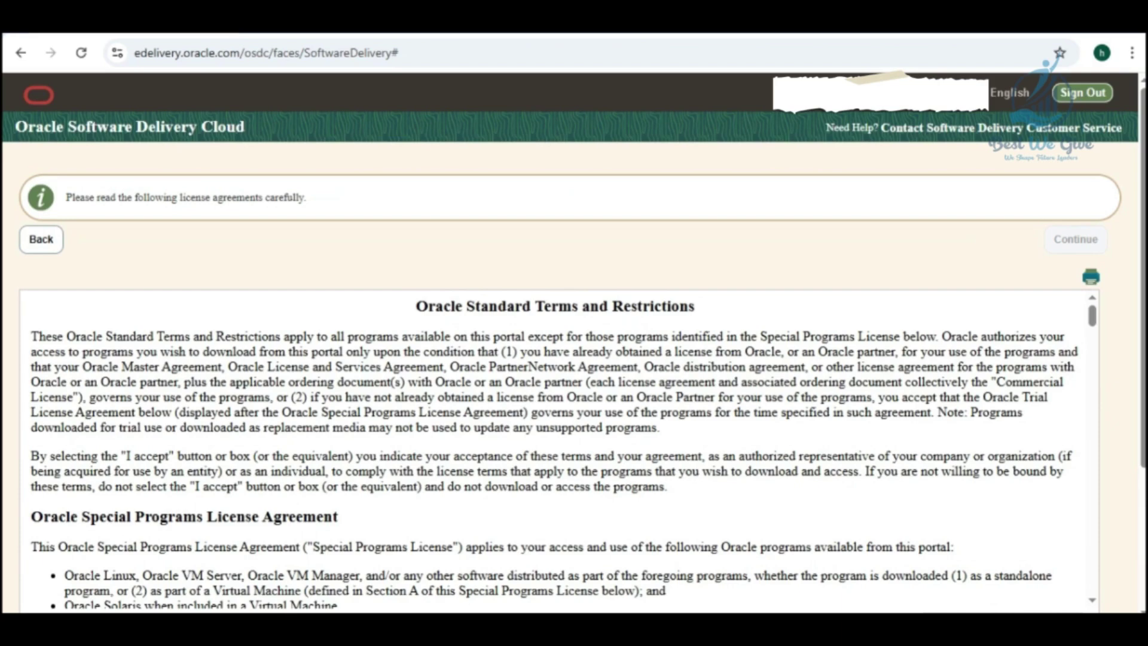
# Accept the Oracle License Agreement and continue to the downloadable files.
pyautogui.moveTo(1051, 456); pyautogui.dragTo(341, 605)
pyautogui.scroll(-3, 574, 358)
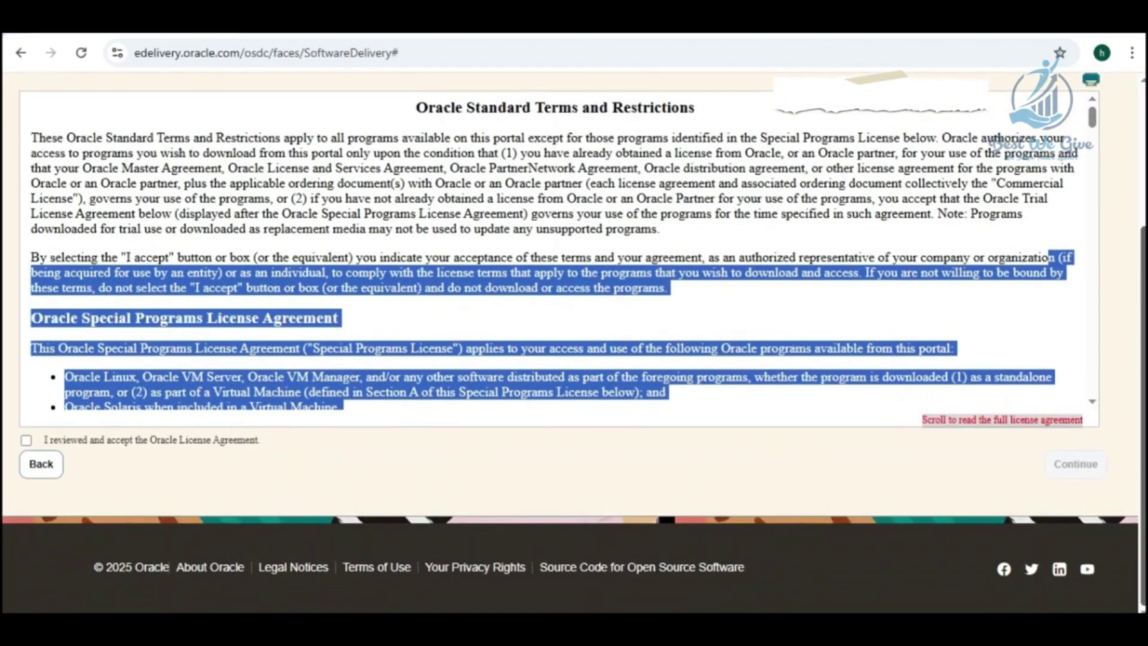
pyautogui.click(27, 440)
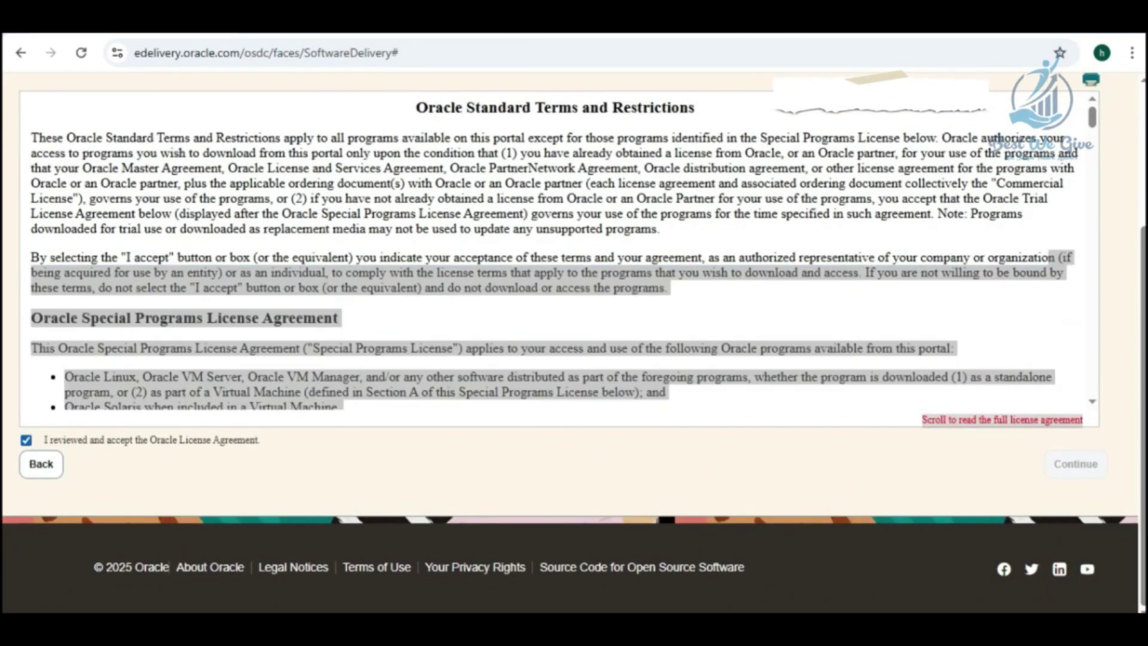
pyautogui.click(1075, 463)
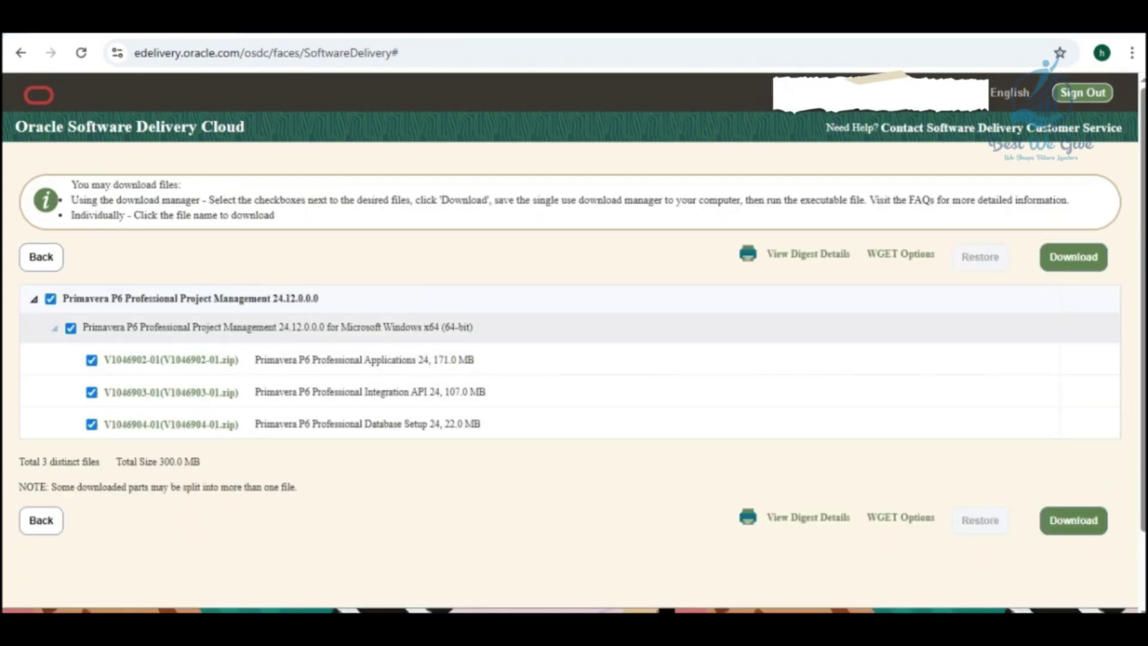
# Select only V1046902-01 (P6 Professional Applications 24) and start its download.
pyautogui.click(71, 328)
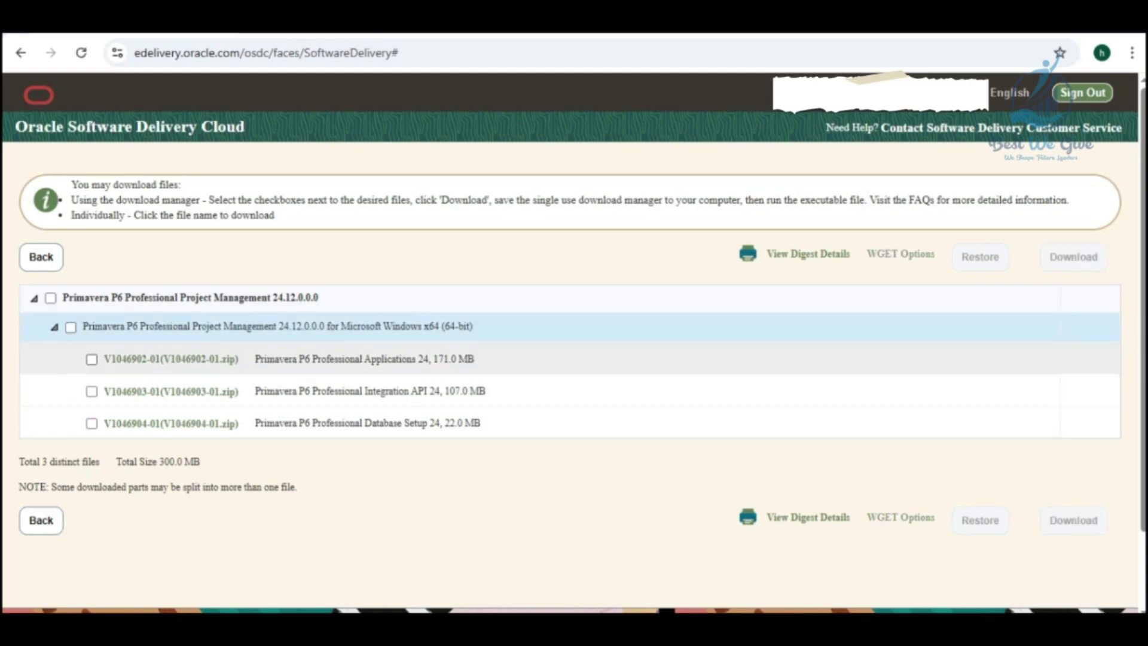
pyautogui.click(92, 359)
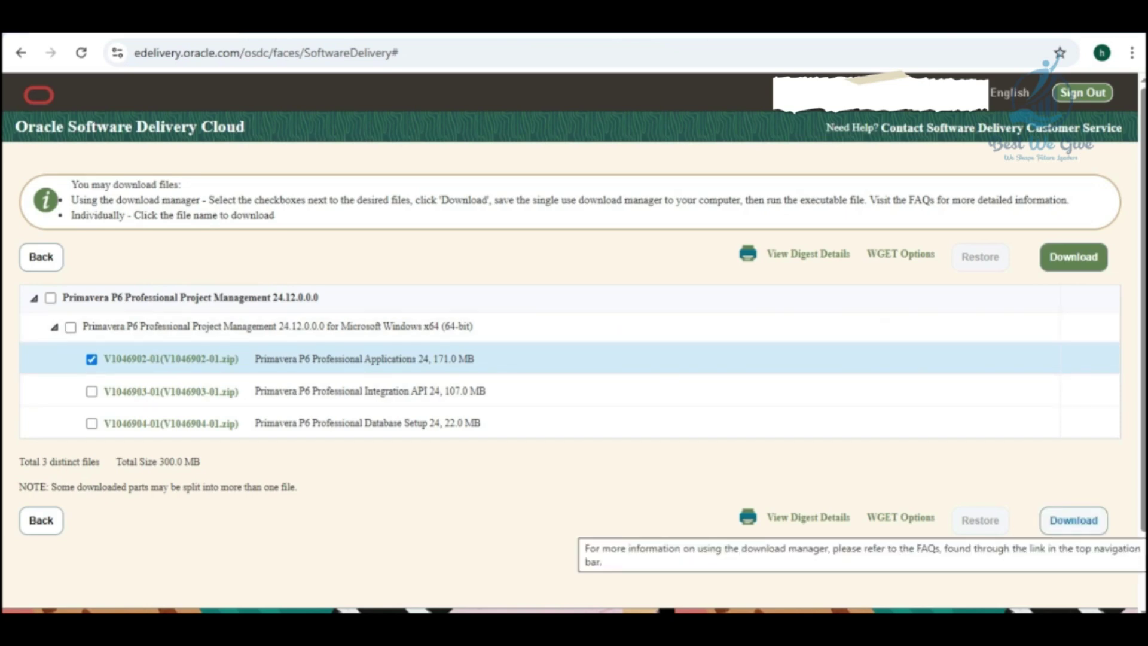
pyautogui.click(1073, 521)
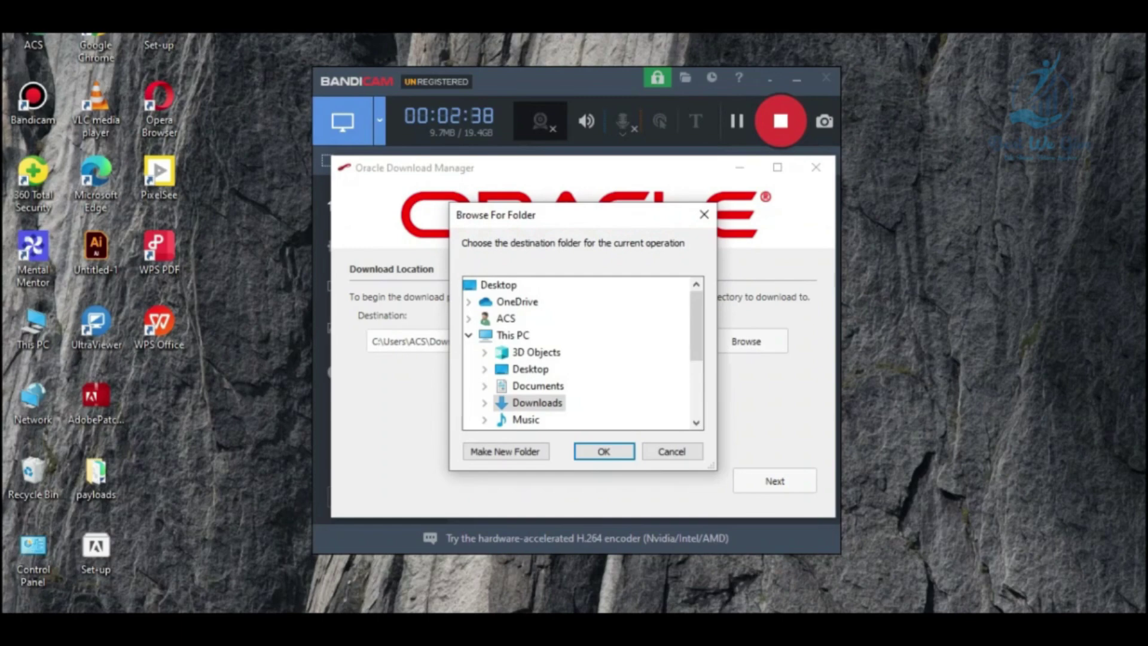
# Set the Desktop as the destination and download V1046902-01.zip.
pyautogui.click(797, 80)
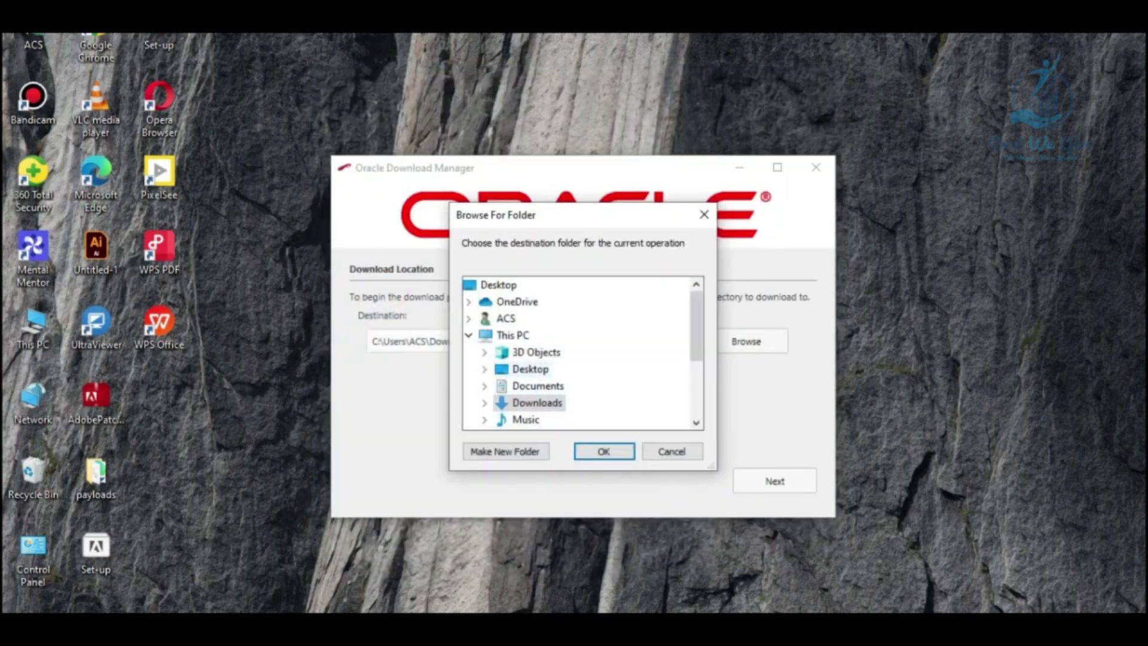
pyautogui.click(530, 369)
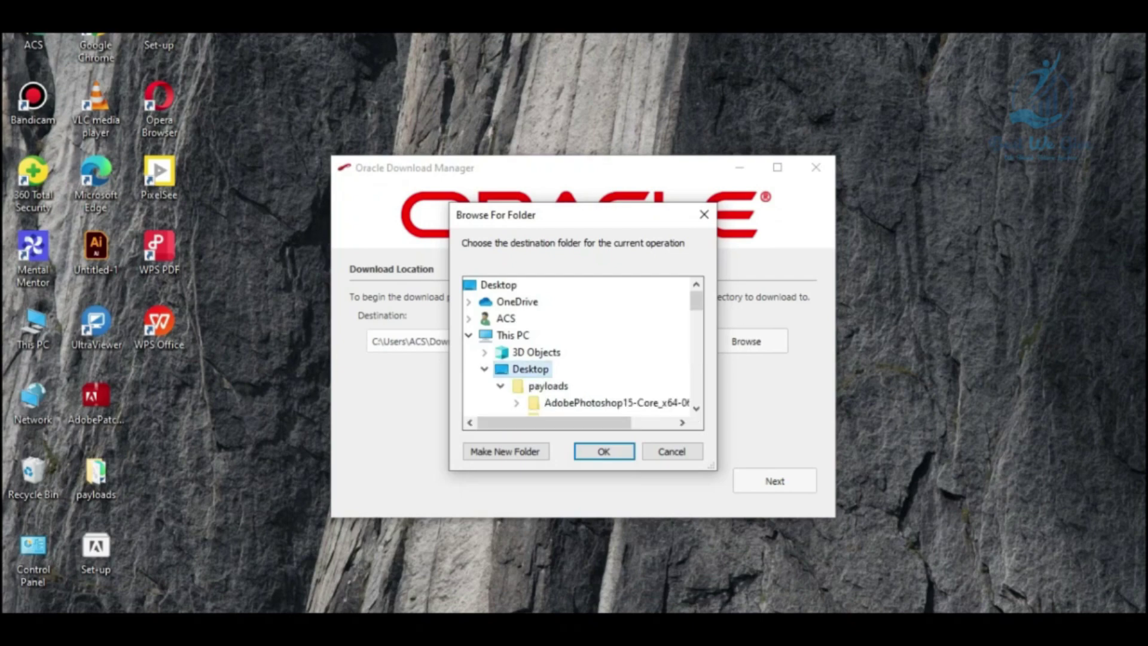
pyautogui.click(604, 451)
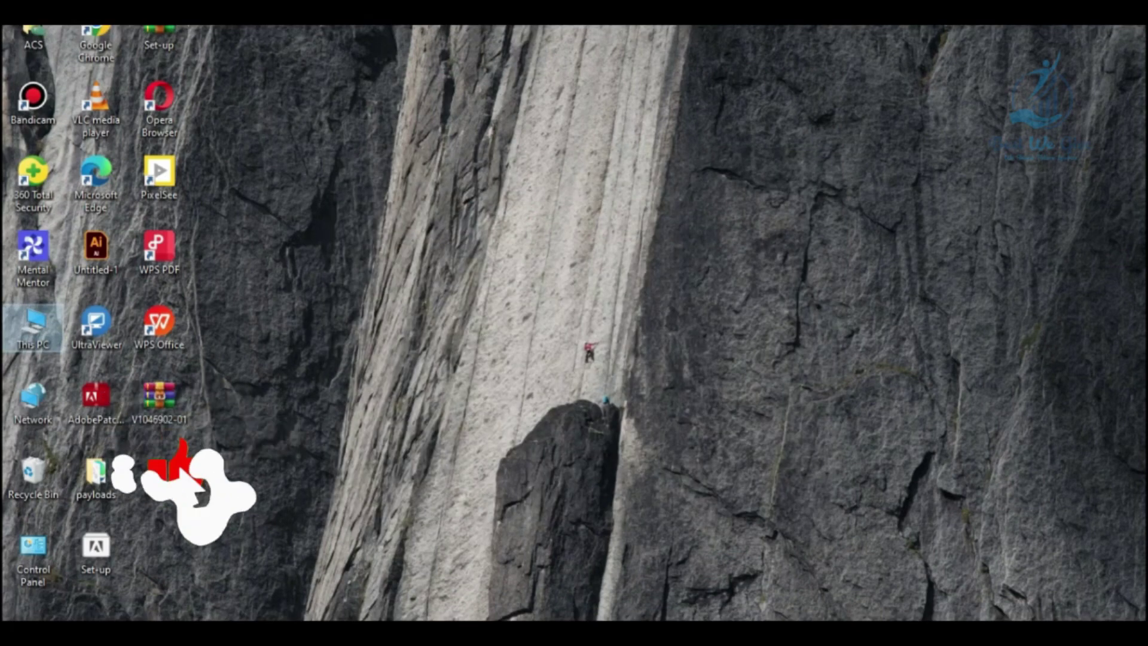
# Extract V1046902-01 to its own folder and open its P6_Pro_R2412 subfolder.
pyautogui.click(158, 399)
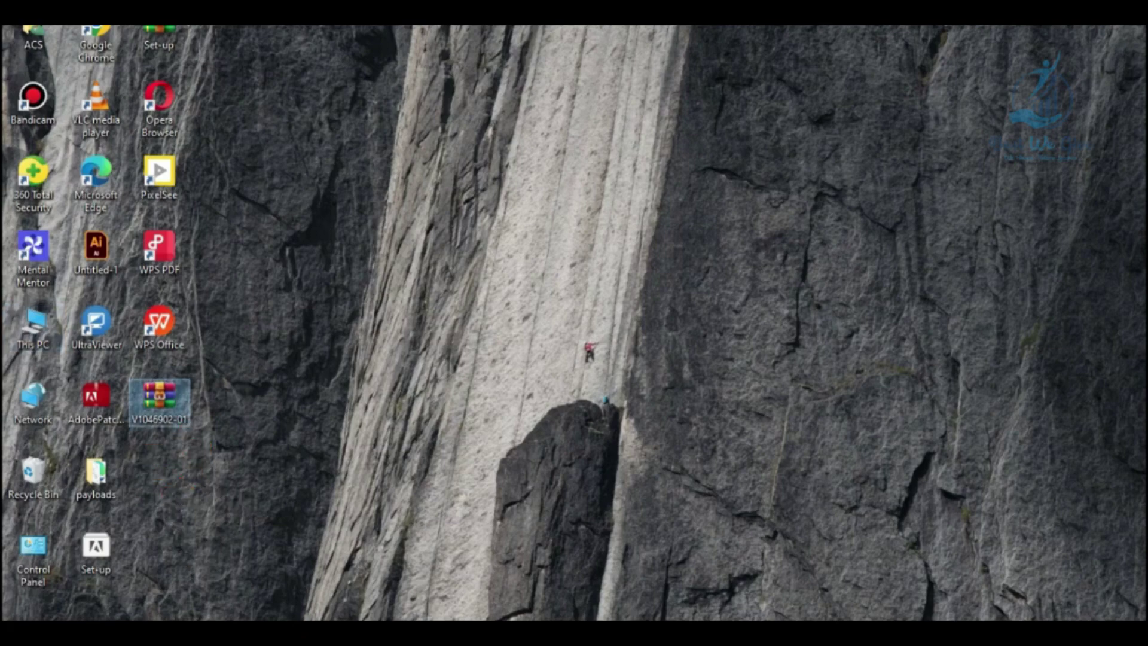
pyautogui.rightClick(165, 399)
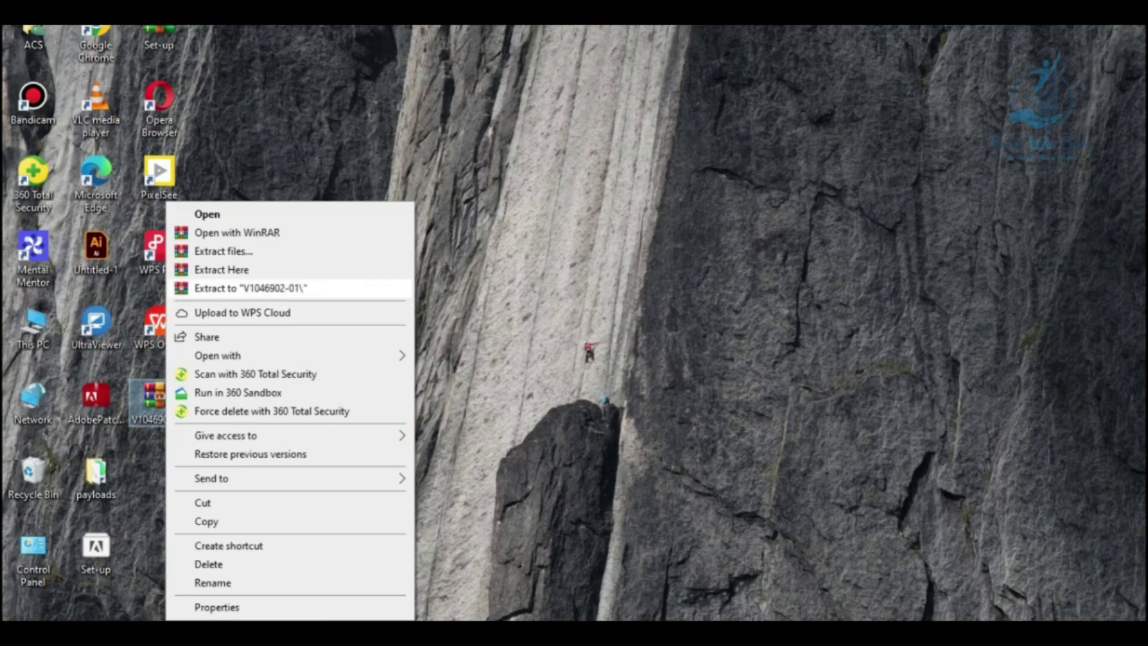
pyautogui.click(251, 288)
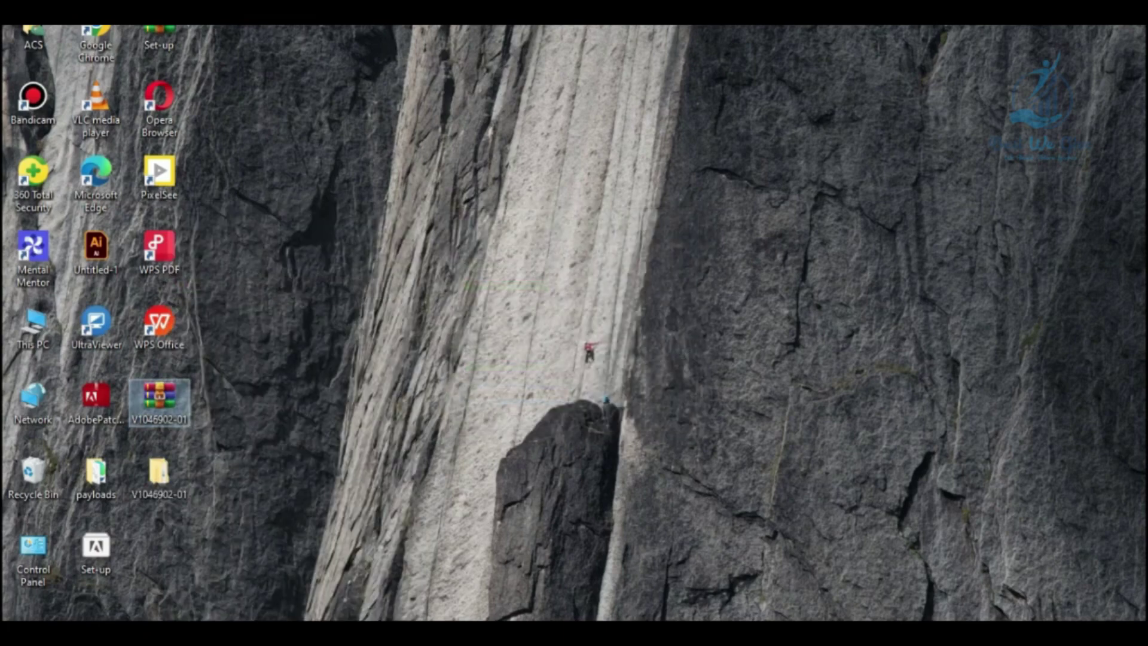
pyautogui.click(158, 474)
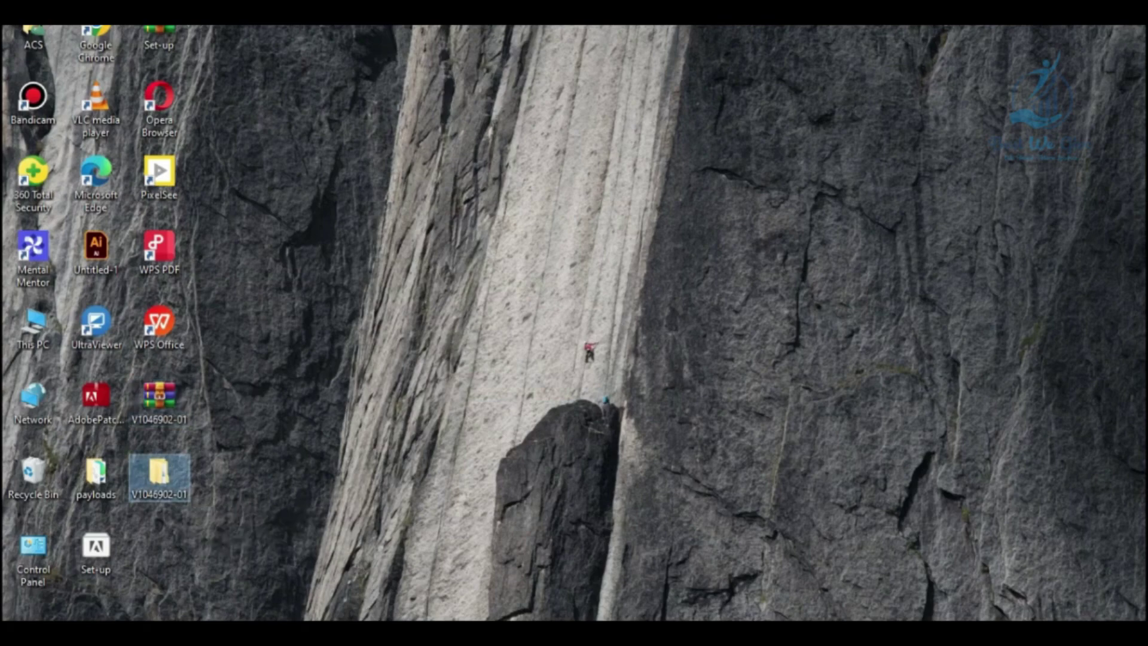
pyautogui.doubleClick(158, 474)
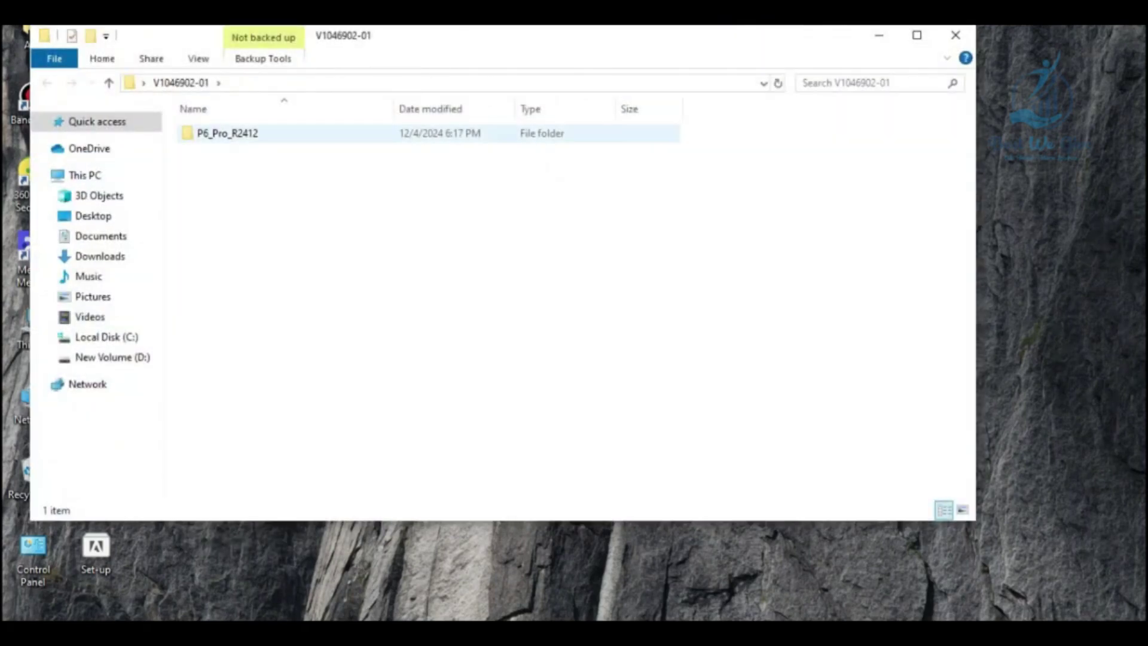
pyautogui.click(227, 133)
pyautogui.doubleClick(226, 132)
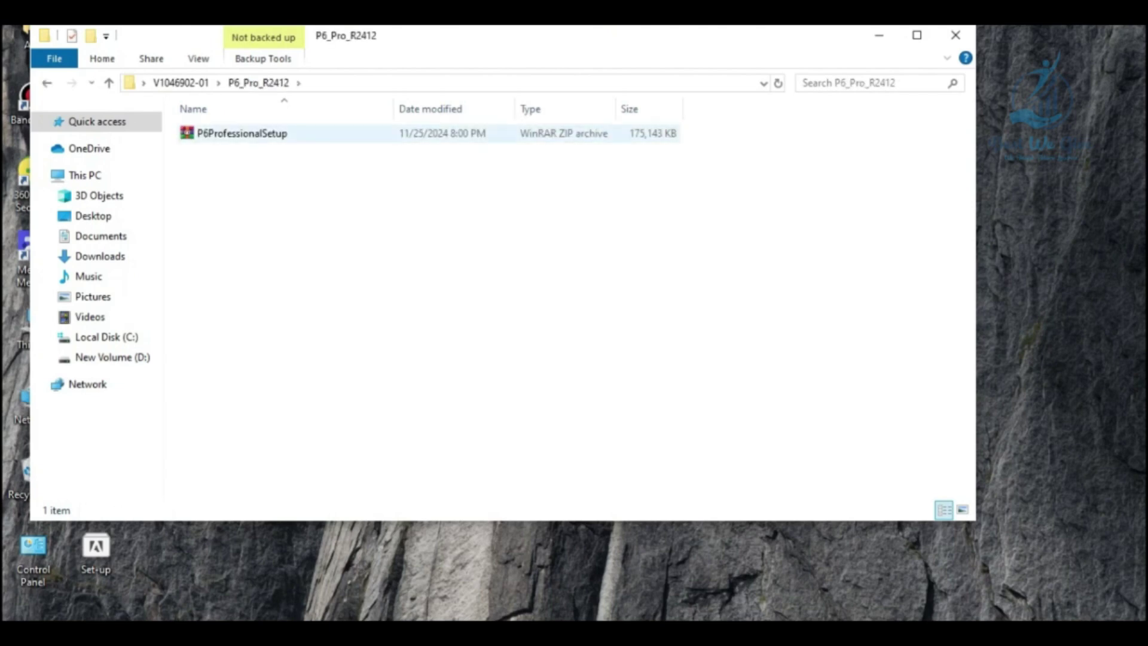
# Extract P6ProfessionalSetup here and run P6ProfessionalSetup.exe from the extracted folder.
pyautogui.click(242, 133)
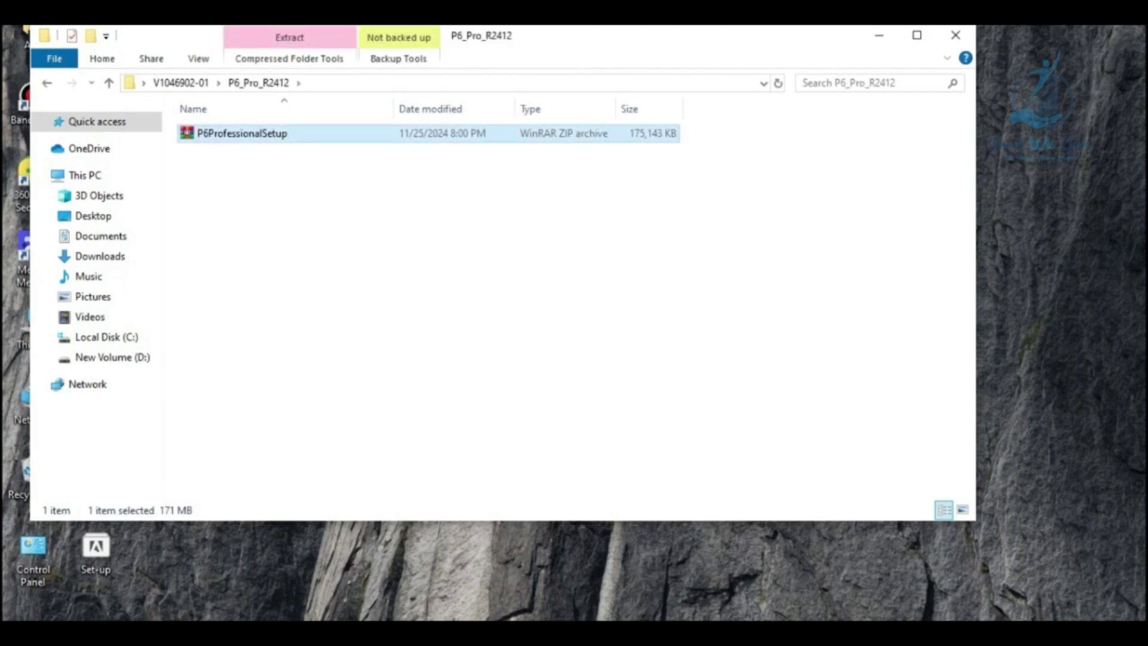
pyautogui.rightClick(296, 138)
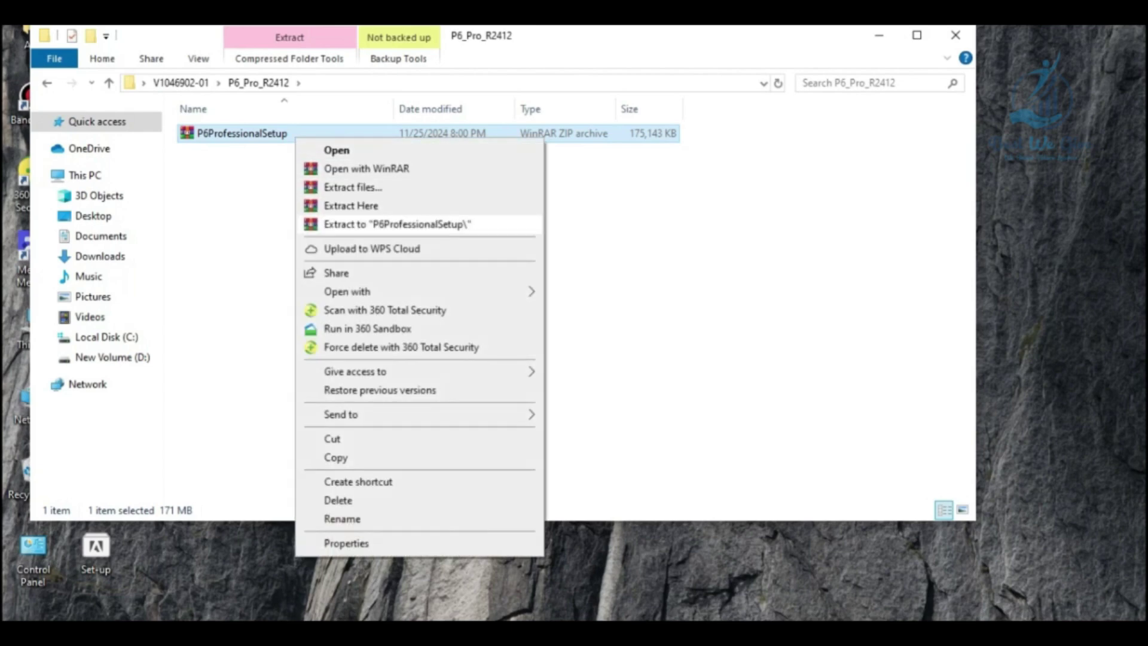
pyautogui.click(397, 225)
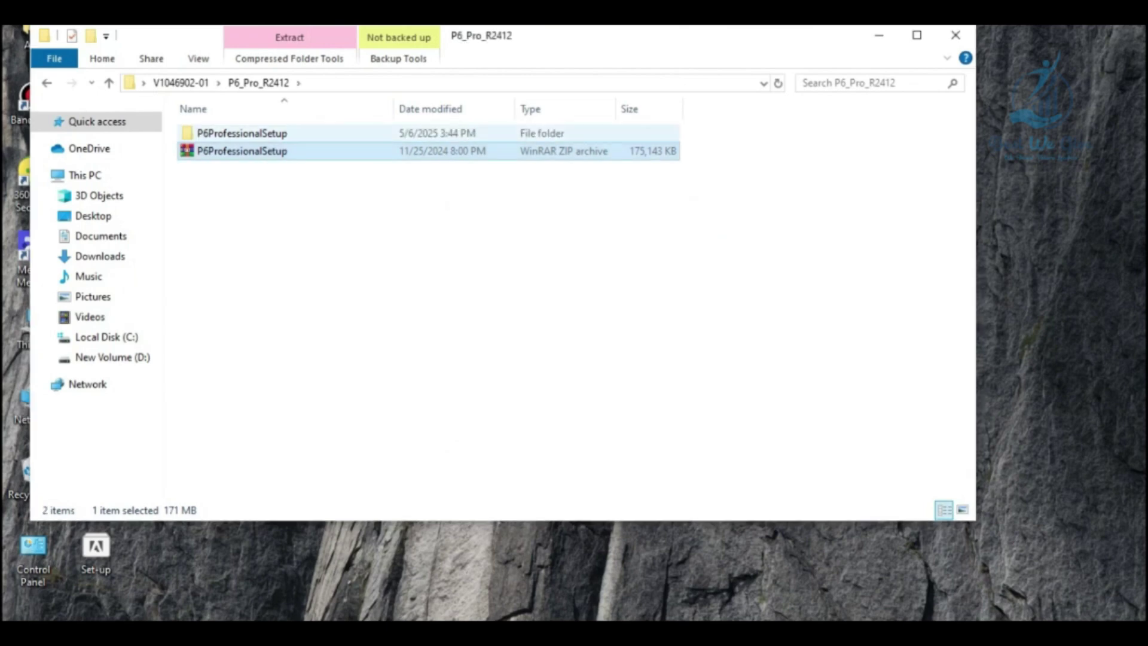
pyautogui.press('Up')
pyautogui.press('Return')
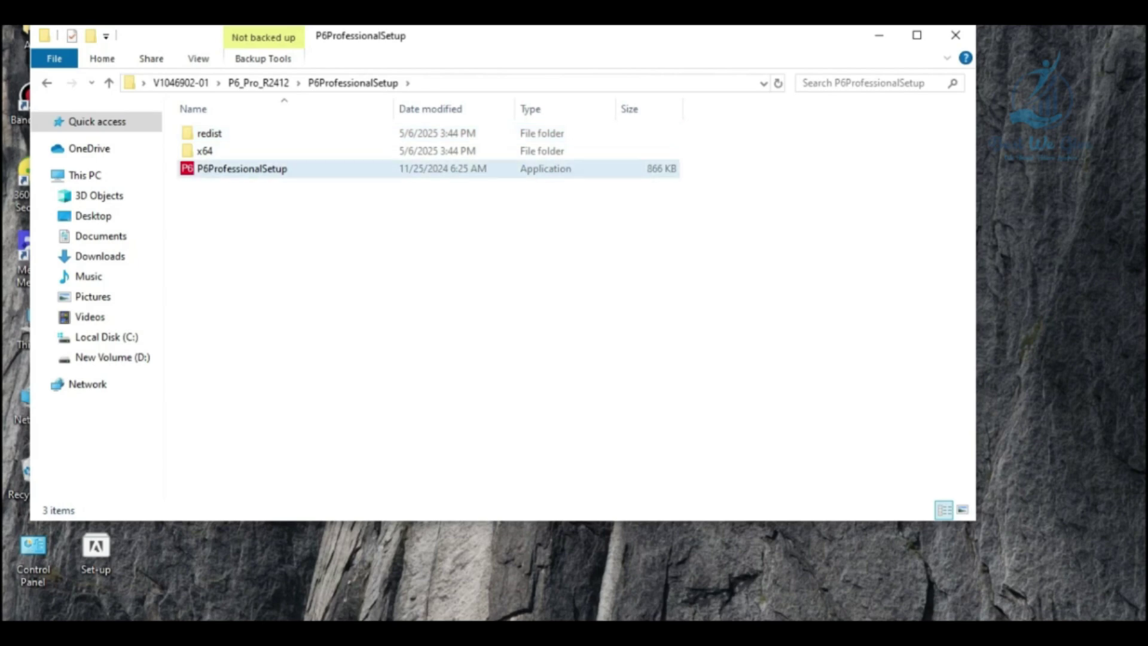
pyautogui.click(243, 168)
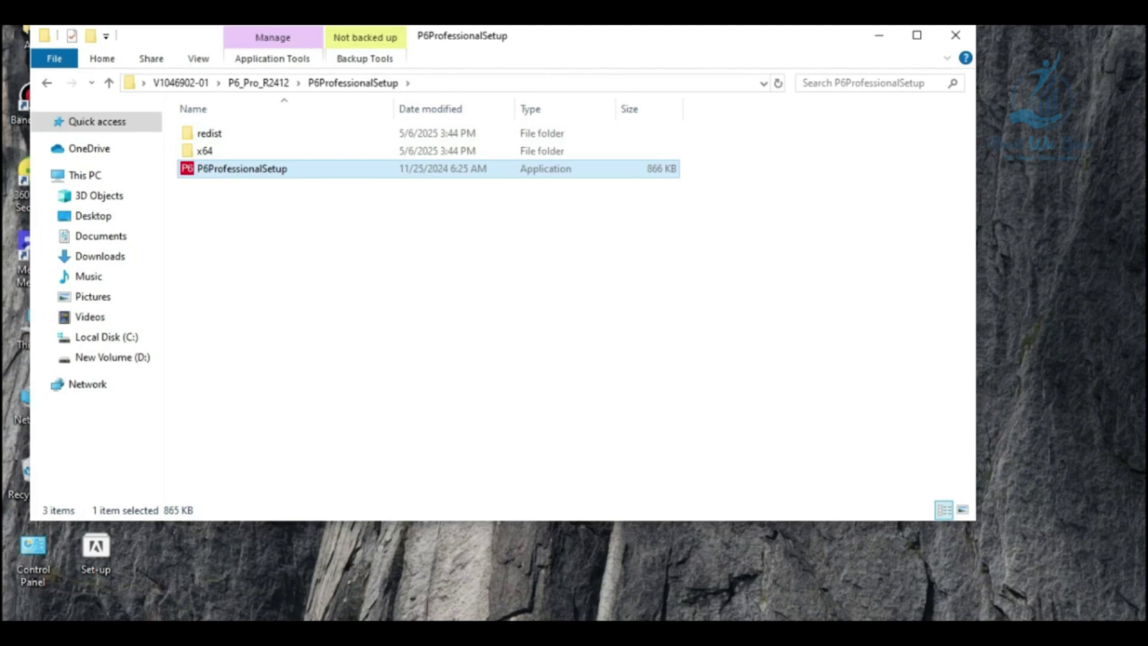
pyautogui.press('Return')
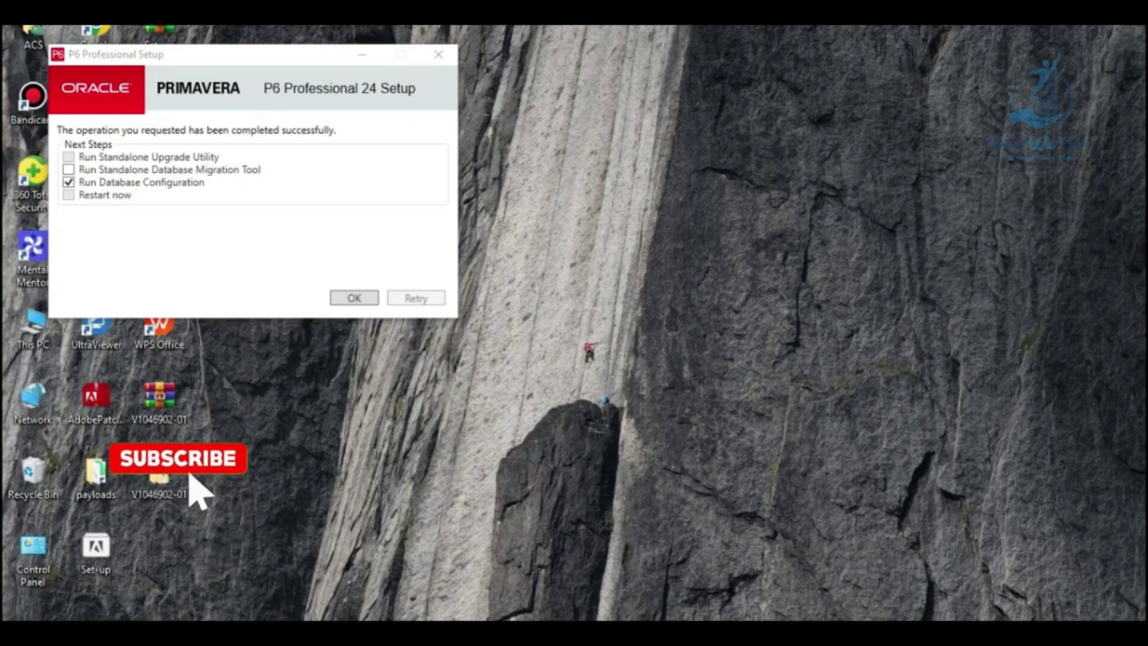
# Finish P6 setup with the standalone database migration tool chosen as the next step.
pyautogui.click(68, 168)
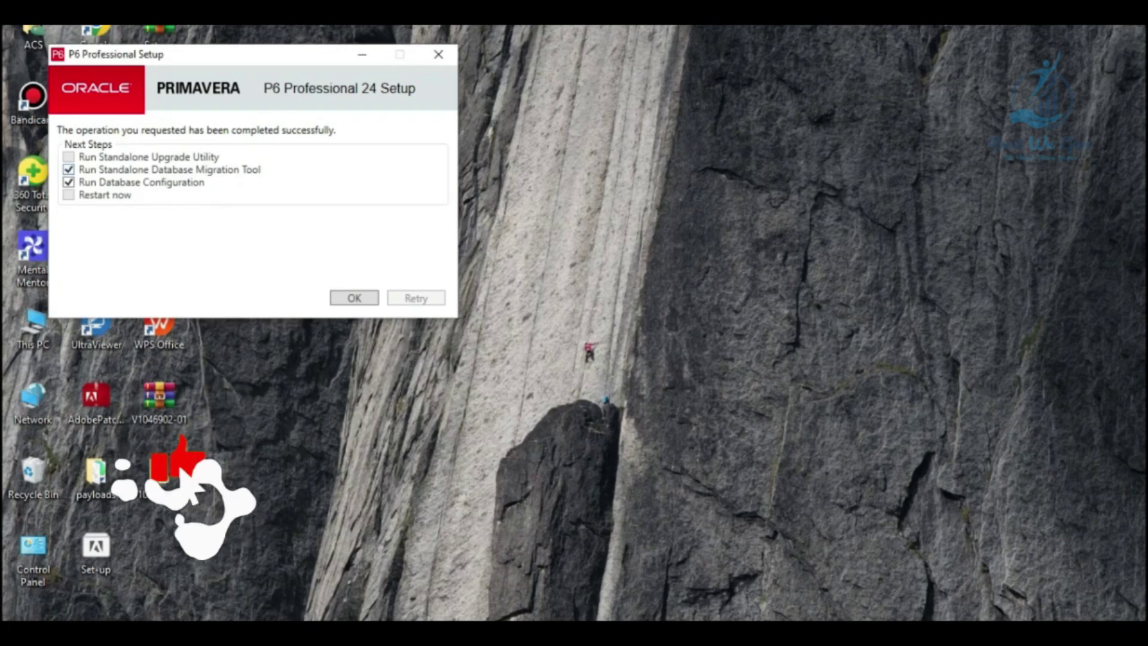
pyautogui.click(68, 182)
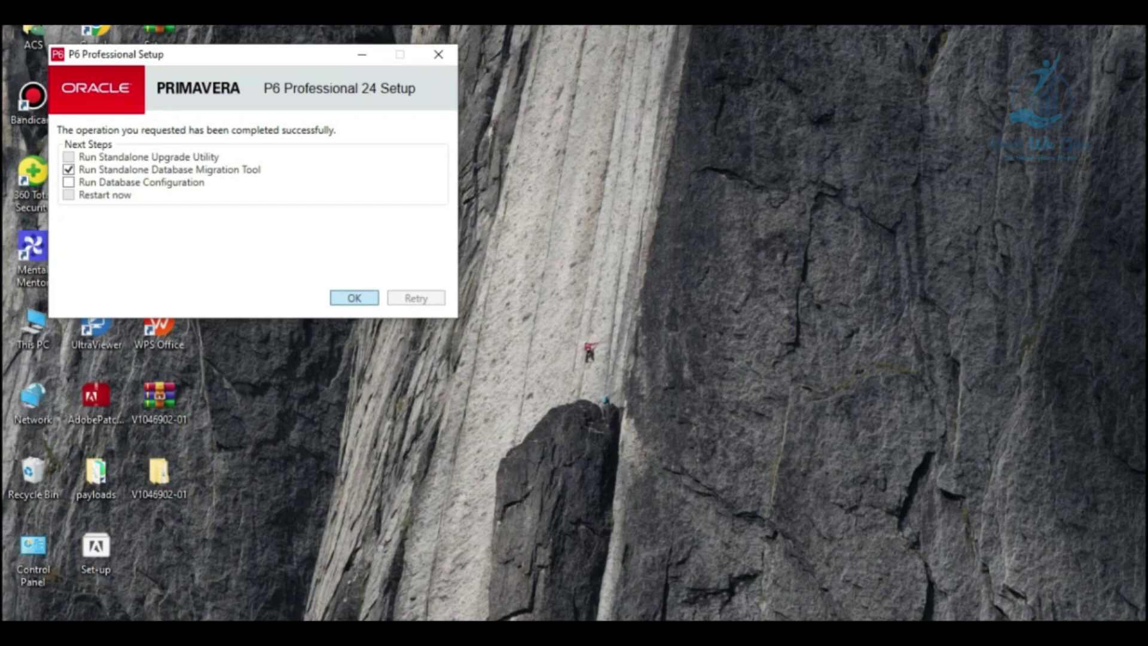
pyautogui.press('Return')
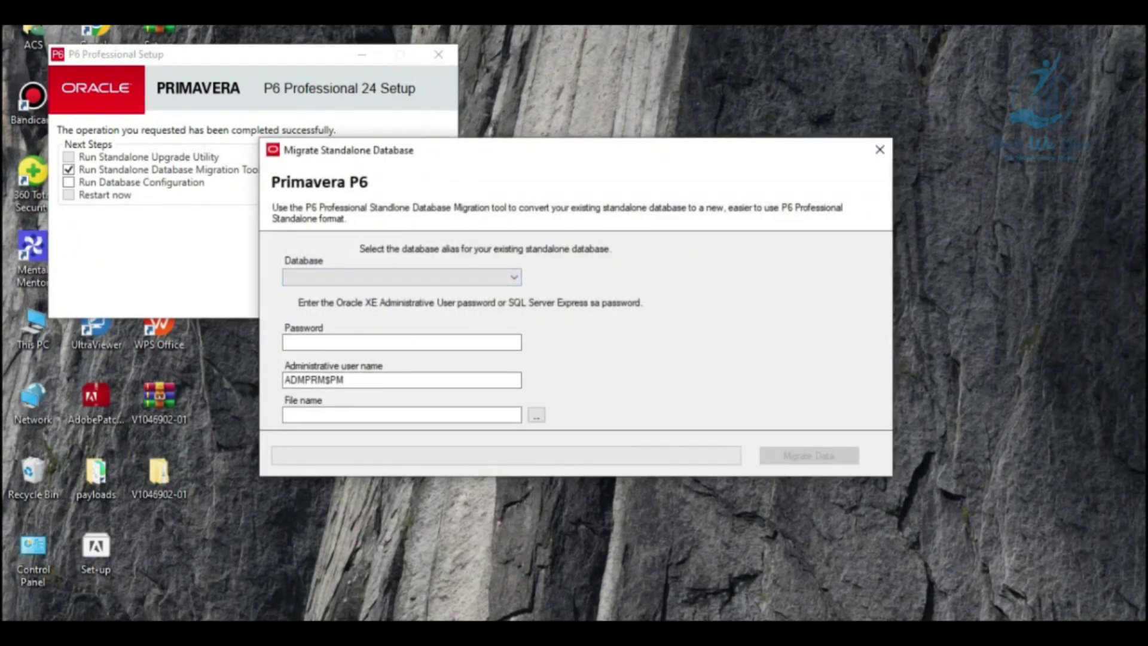
# Dismiss the Start menu and close the Migrate Standalone Database dialog.
pyautogui.press('super')
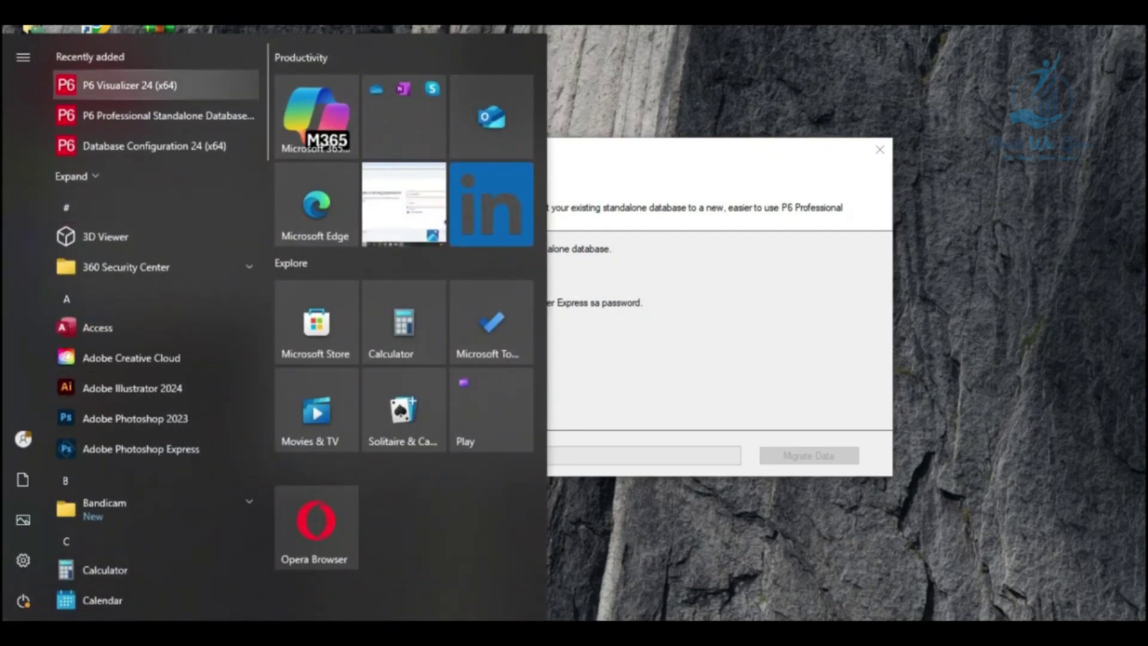
pyautogui.press('super')
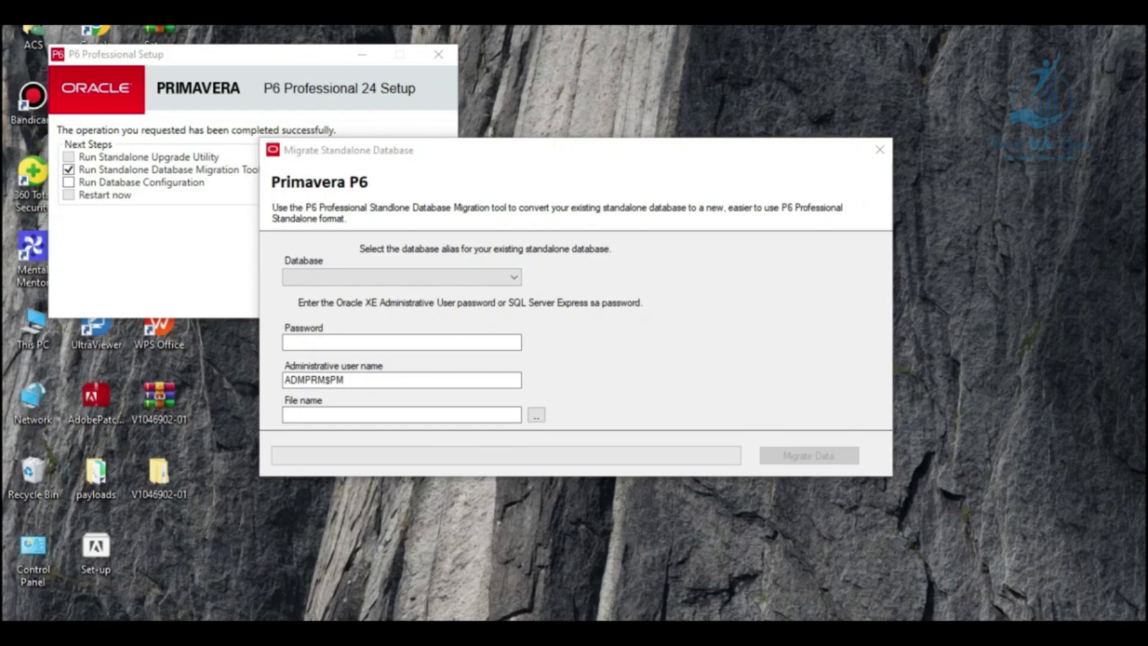
pyautogui.click(879, 150)
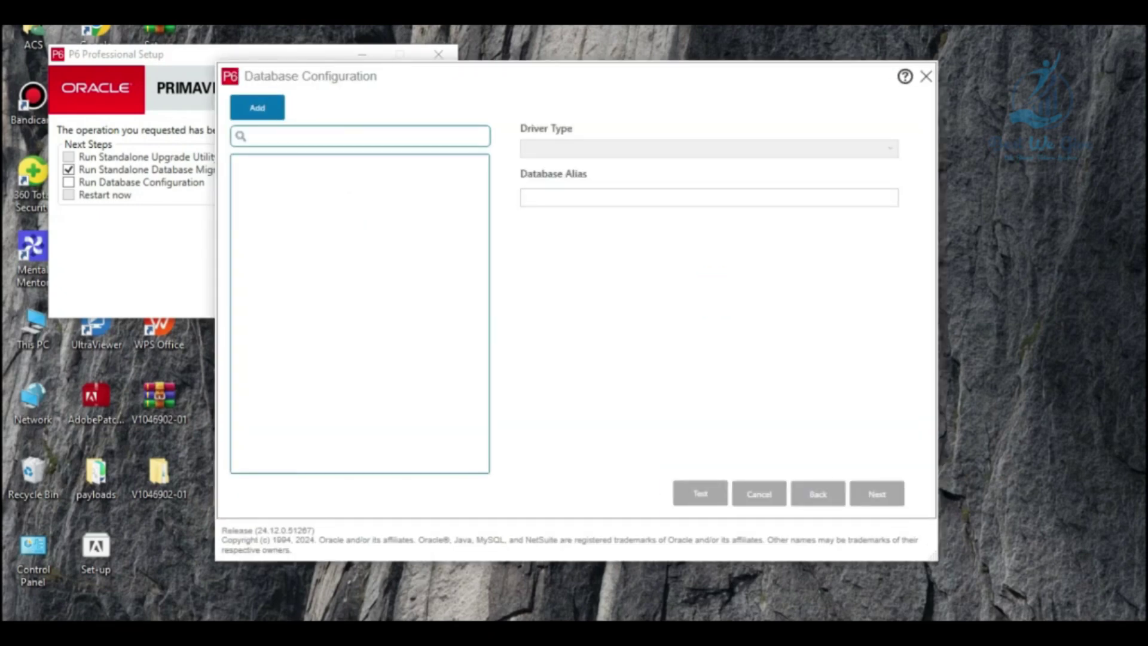
# Add a P6 Professional Standalone (SQLite) connection that creates a new standalone database.
pyautogui.click(257, 106)
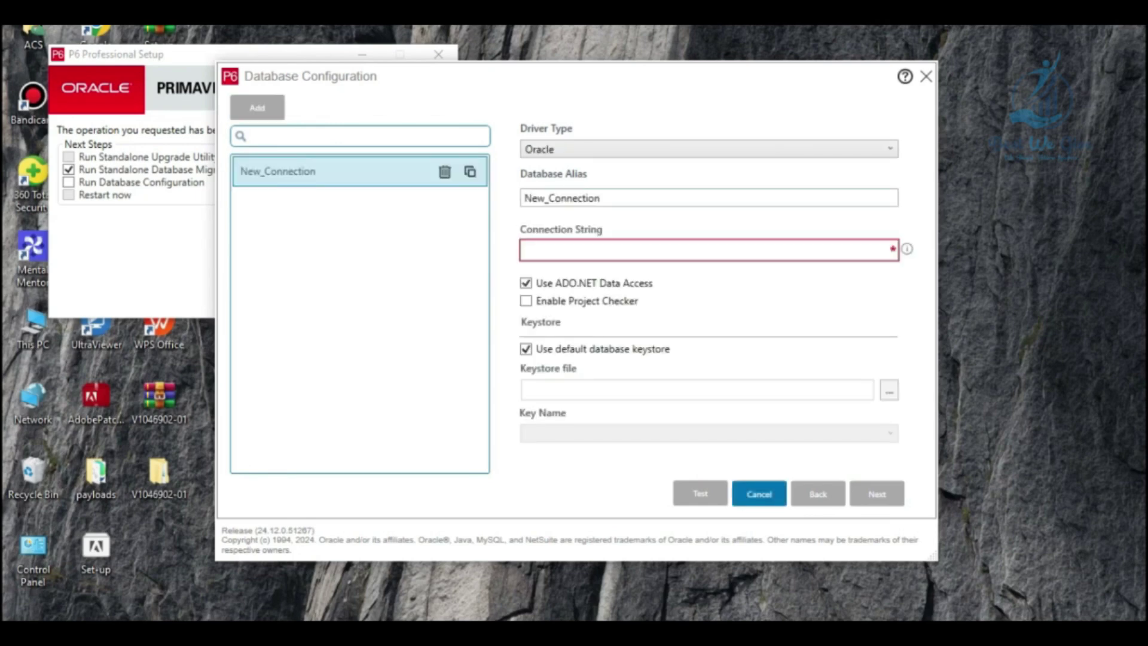
pyautogui.hotkey('alt', 'Down')
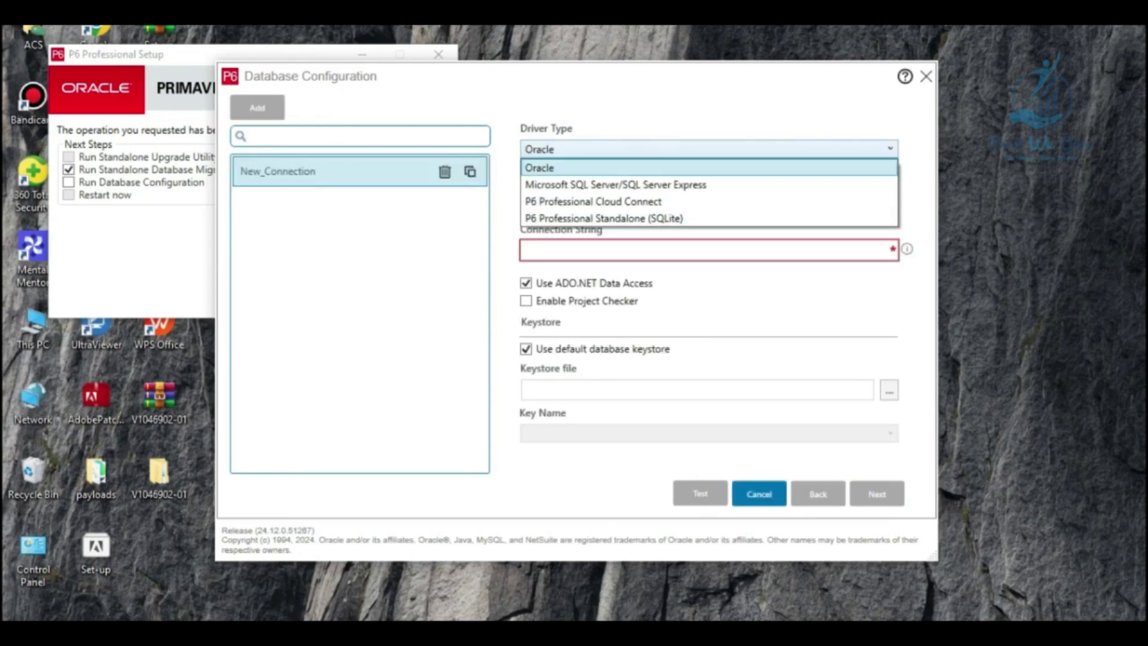
pyautogui.press('Down')
pyautogui.press('Down')
pyautogui.press('Down')
pyautogui.press('Return')
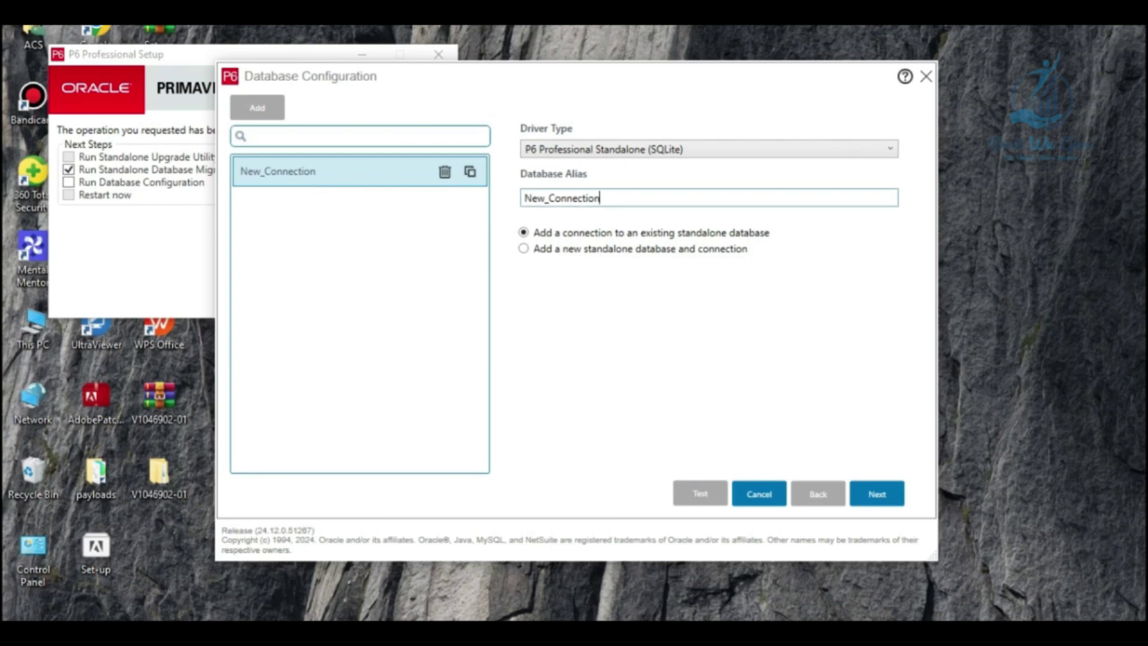
pyautogui.press('Tab')
pyautogui.press('Down')
pyautogui.press('Return')
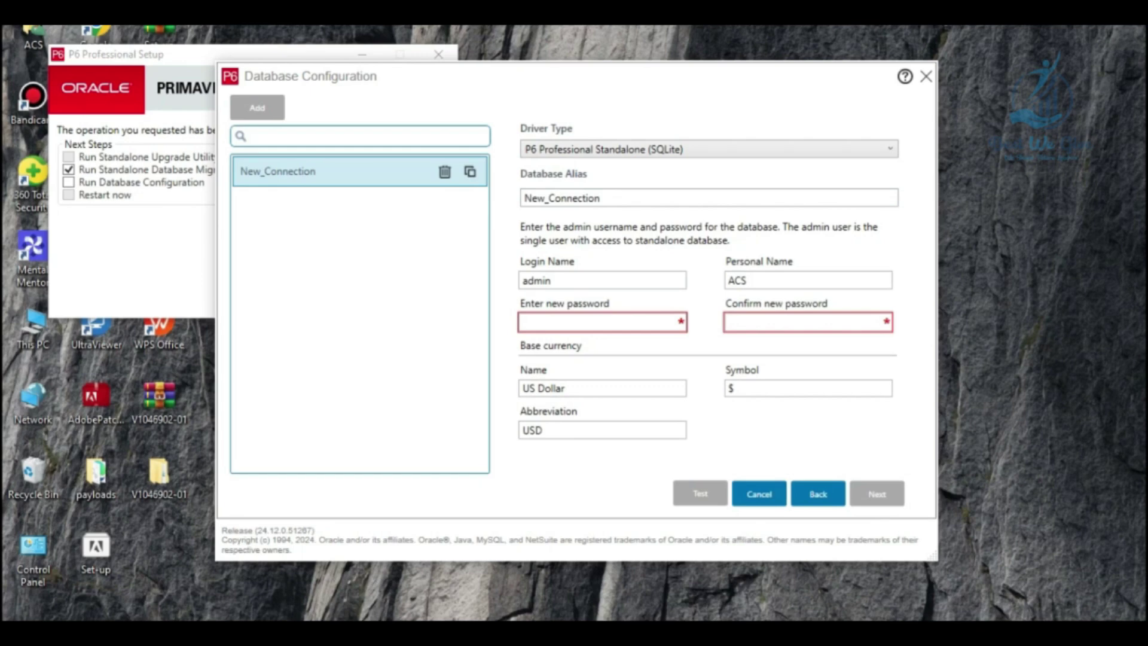
# Keep ACS as the personal name, enter and confirm the admin password, then continue.
pyautogui.press('Tab')
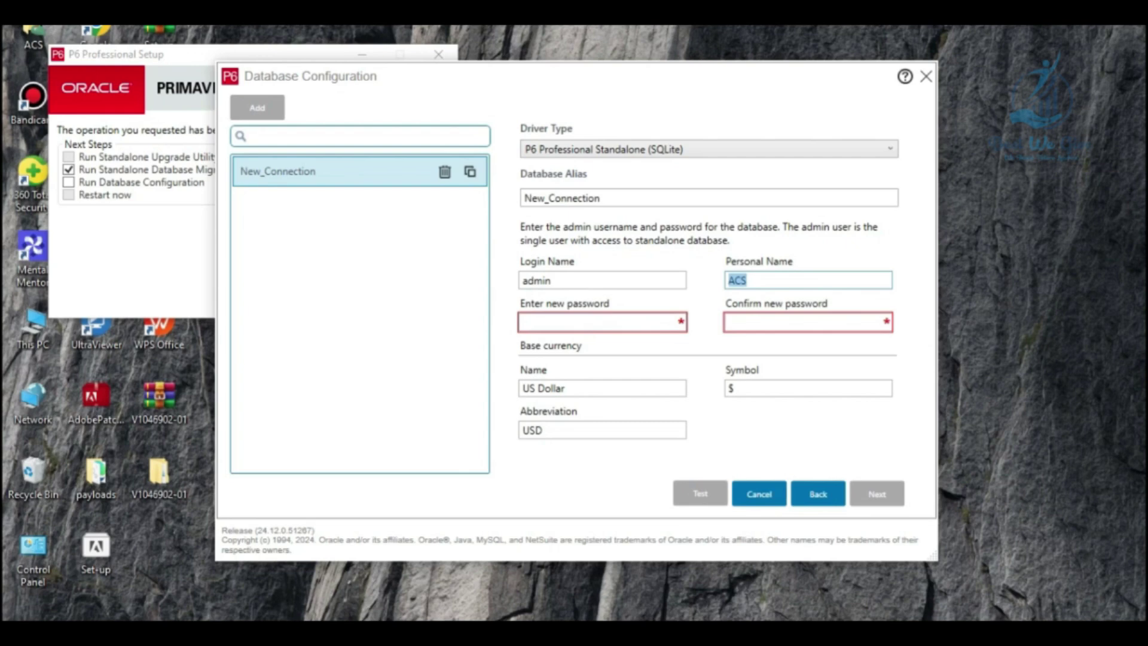
pyautogui.press('End')
pyautogui.press('Tab')
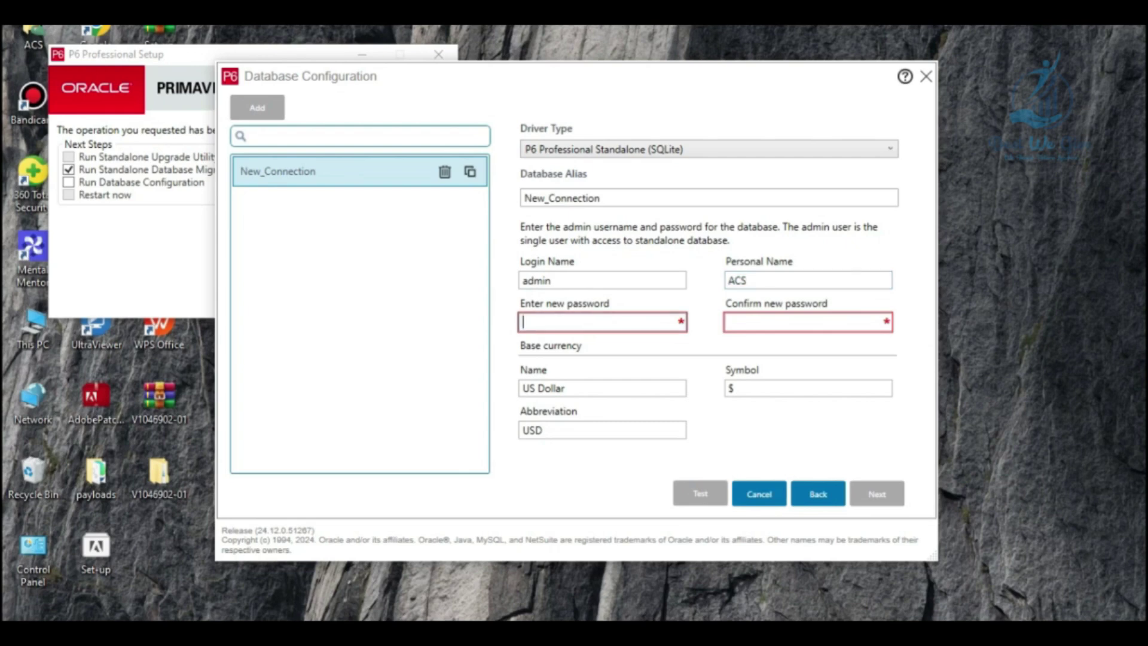
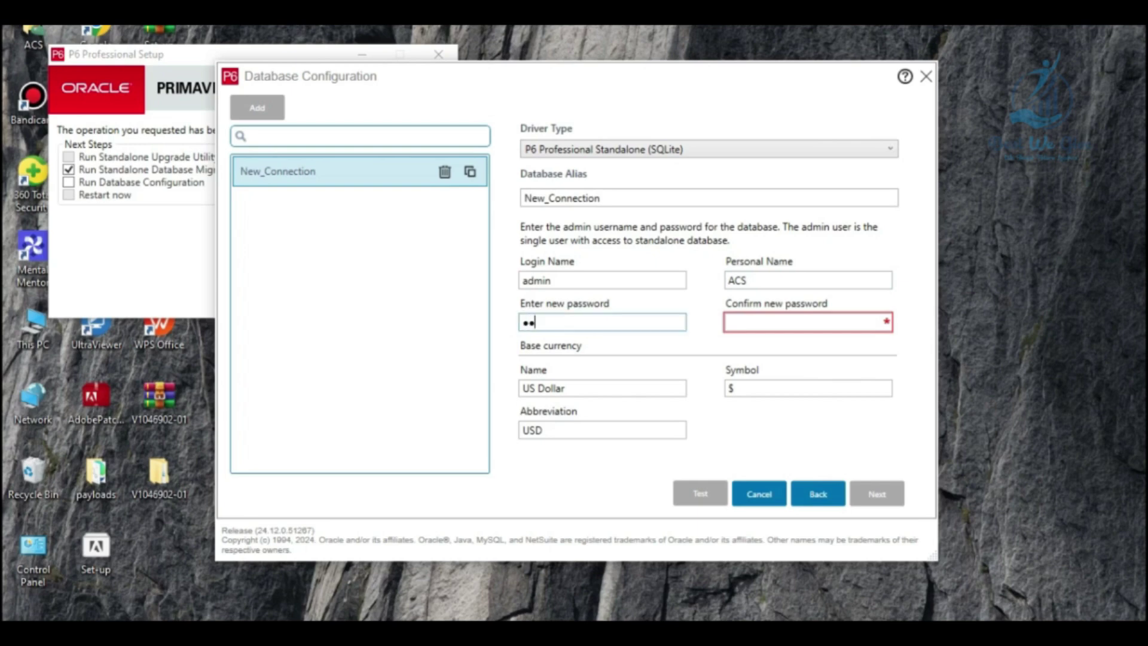
pyautogui.press('Tab')
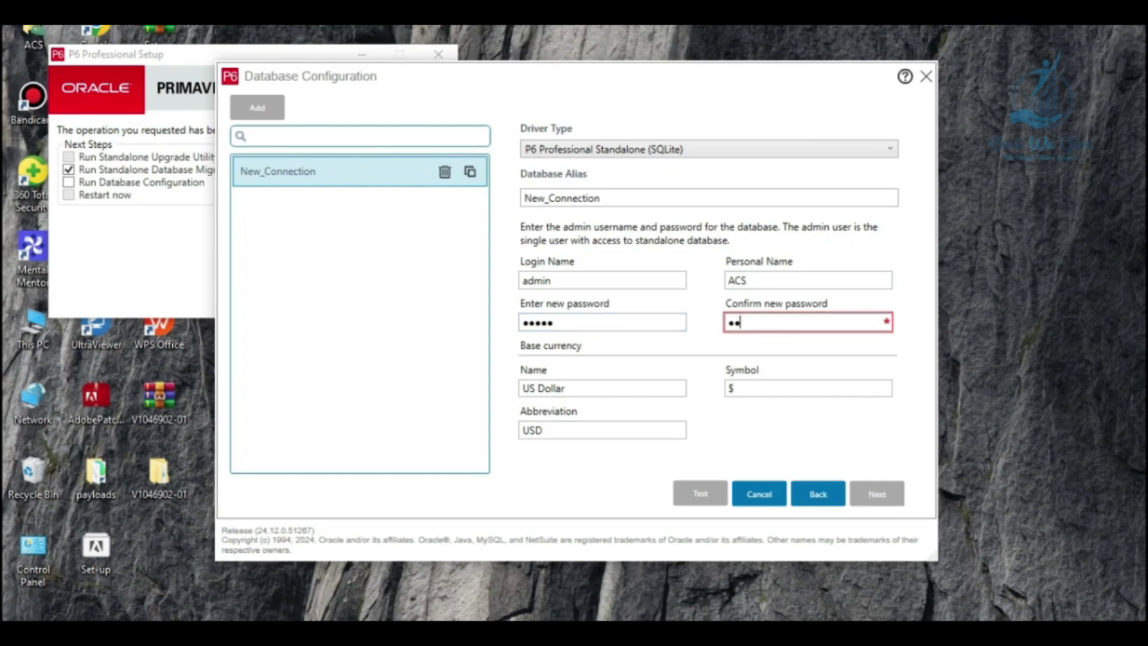
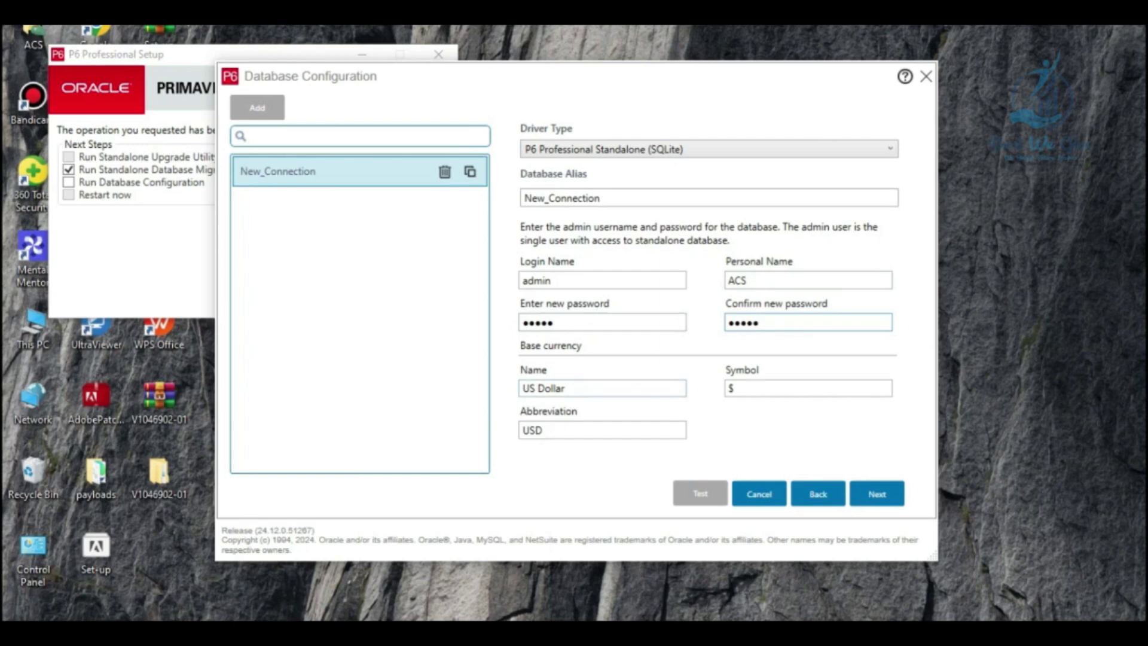
pyautogui.press('Return')
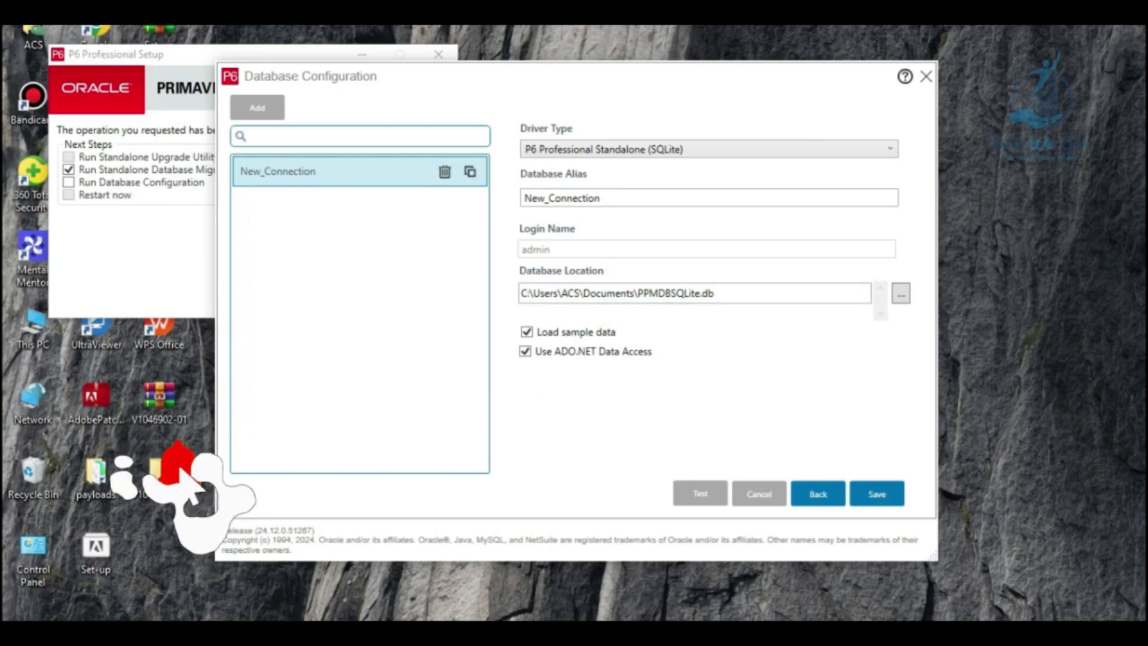
# Launch P6 Professional 24 from the Start menu and connect with Login Name admin and password.
pyautogui.hotkey('alt', 'b')
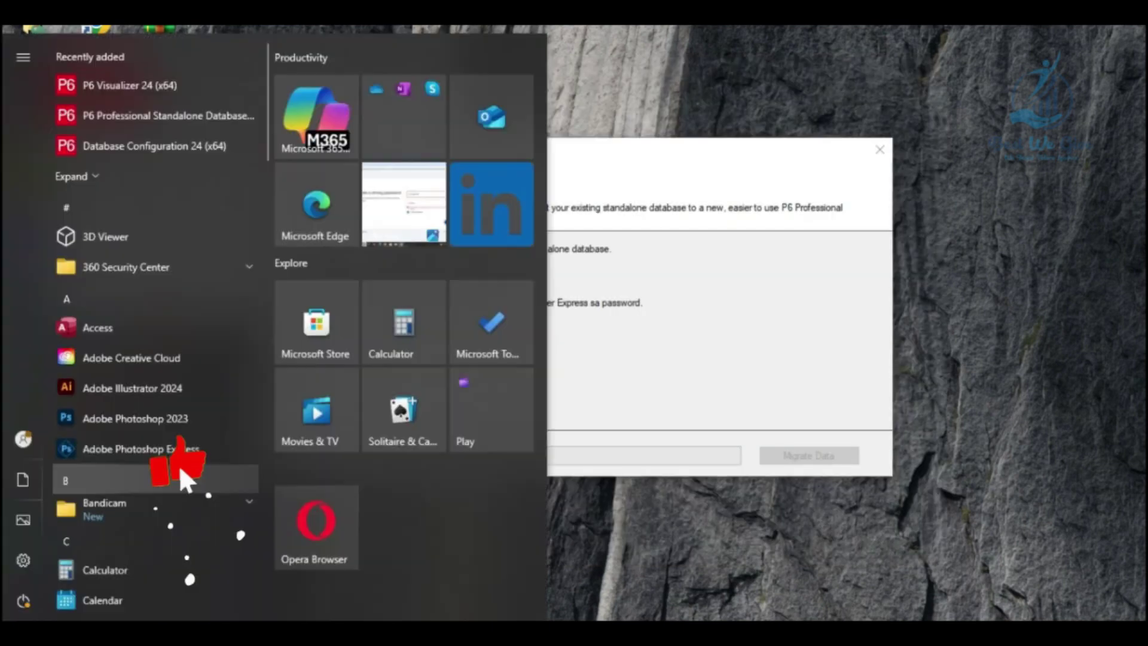
pyautogui.click(71, 176)
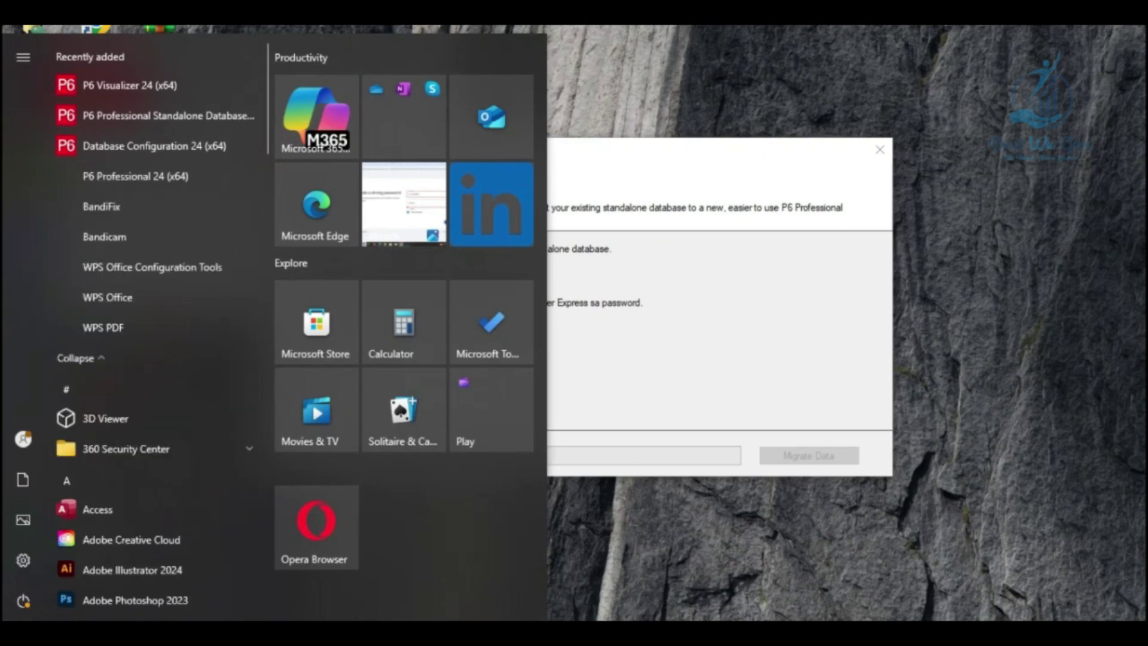
pyautogui.click(135, 175)
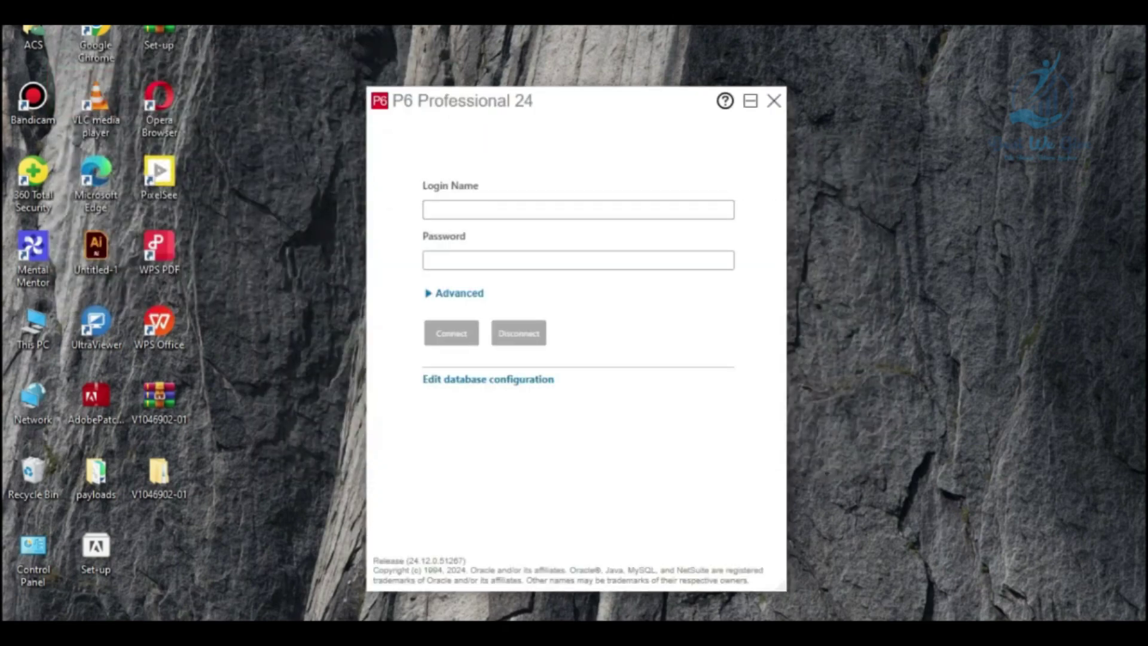
pyautogui.write('admin')
pyautogui.press('Tab')
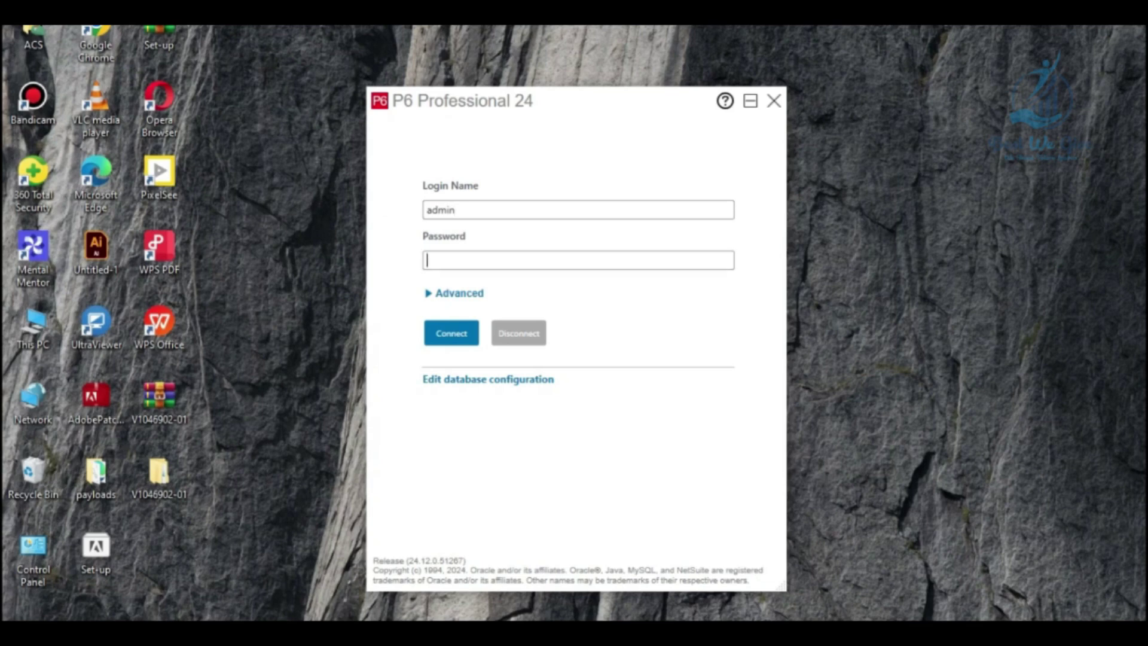
pyautogui.write('admi')
pyautogui.write('n')
pyautogui.press('Return')
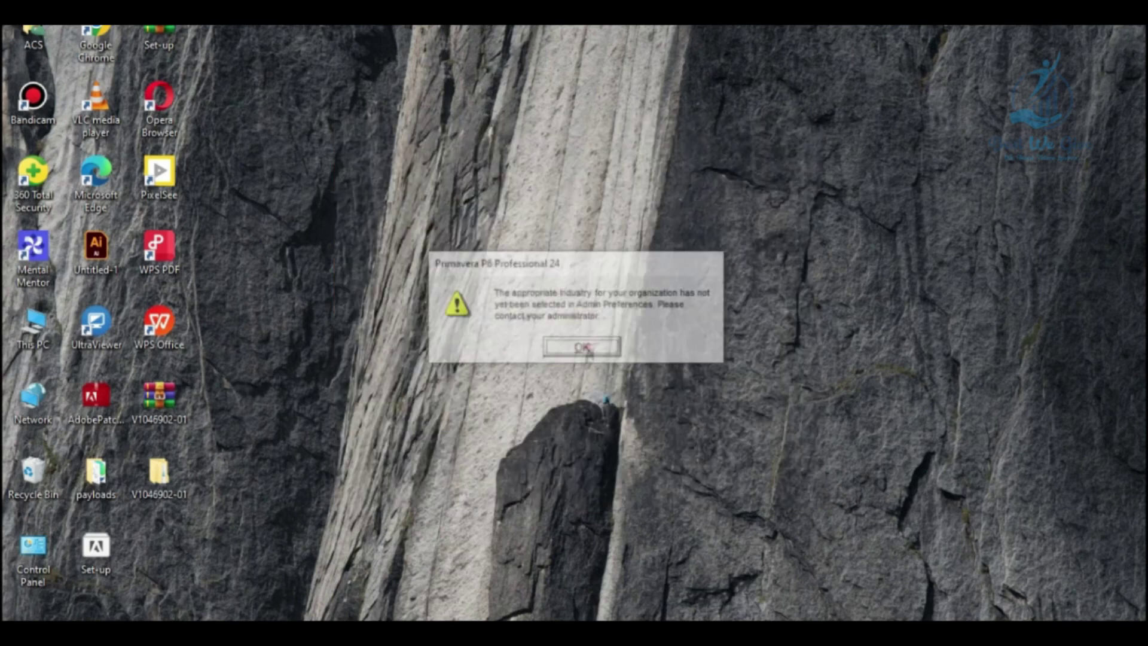
# Dismiss the warning that no organization industry is selected in Admin Preferences.
pyautogui.click(581, 348)
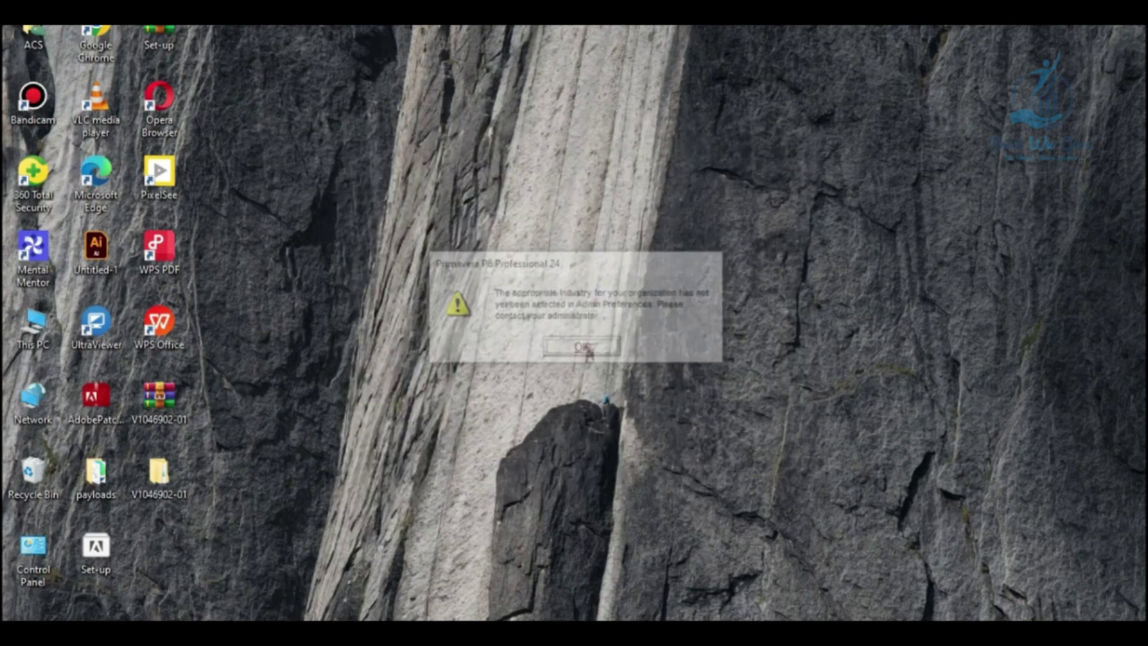